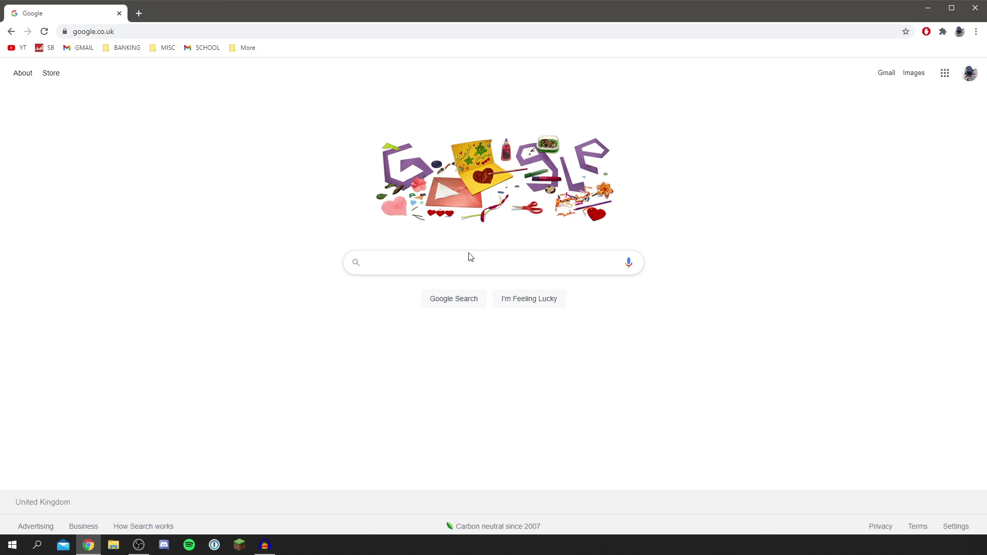
# Search Google for 'optifine' and open the official OptiFine website.
pyautogui.click(471, 266)
pyautogui.write('optifine')
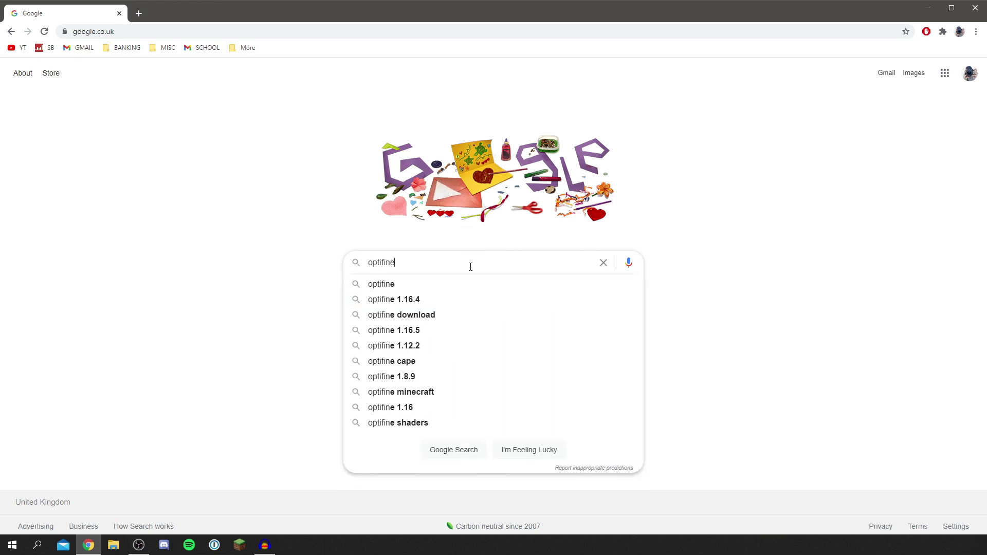
pyautogui.press('Return')
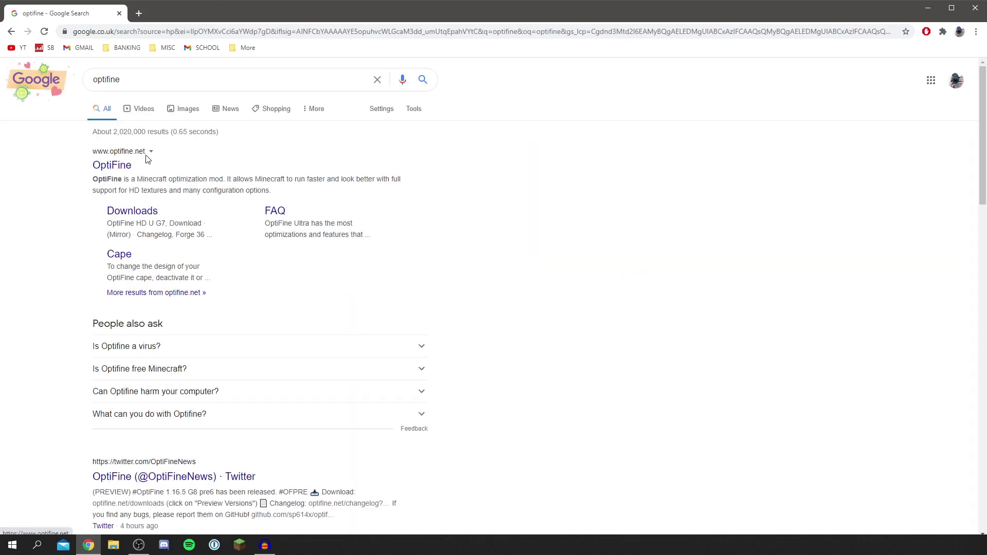
pyautogui.click(119, 167)
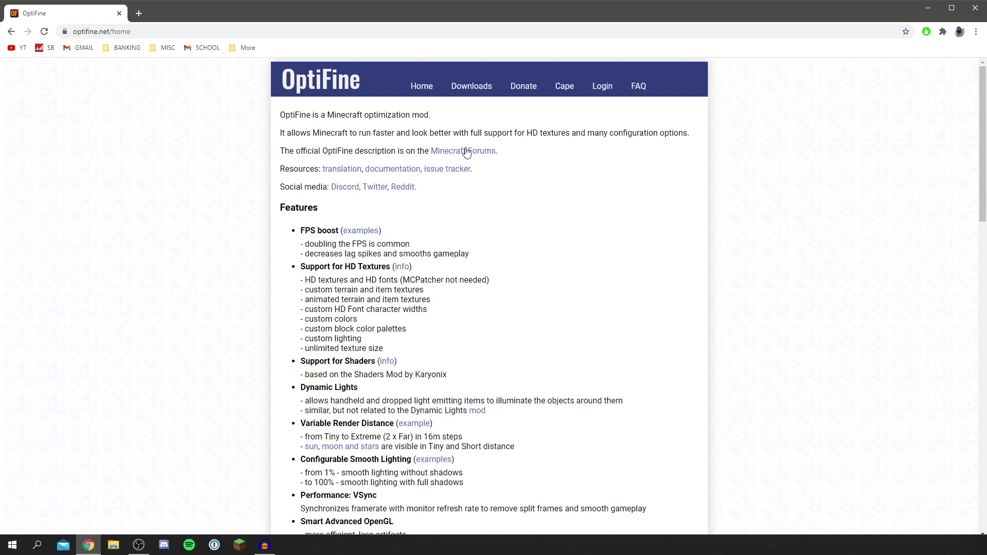
# On the Downloads page, show all versions and choose the OptiFine HD U G7 download for Minecraft 1.16.5.
pyautogui.click(473, 92)
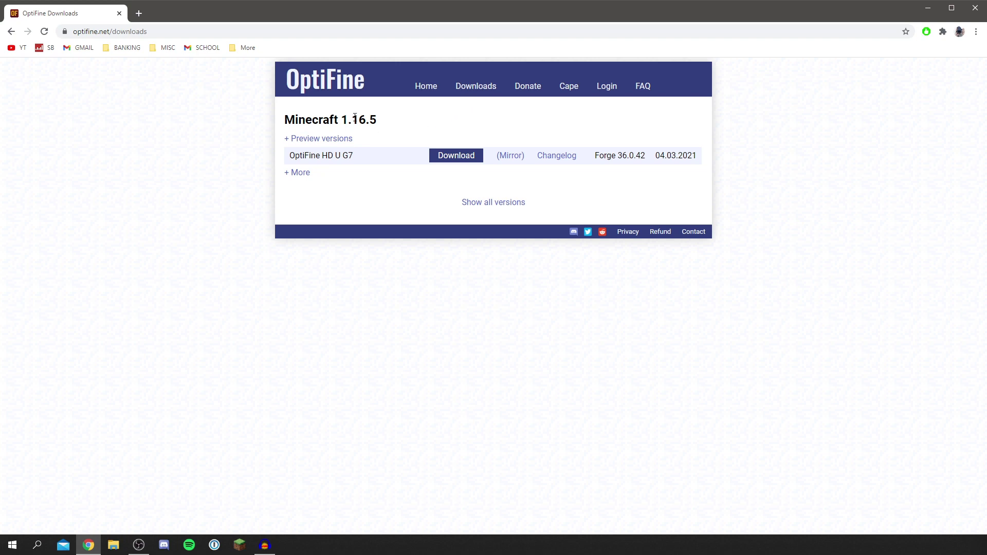
pyautogui.click(516, 203)
pyautogui.scroll(-6, 423, 272)
pyautogui.scroll(6, 406, 280)
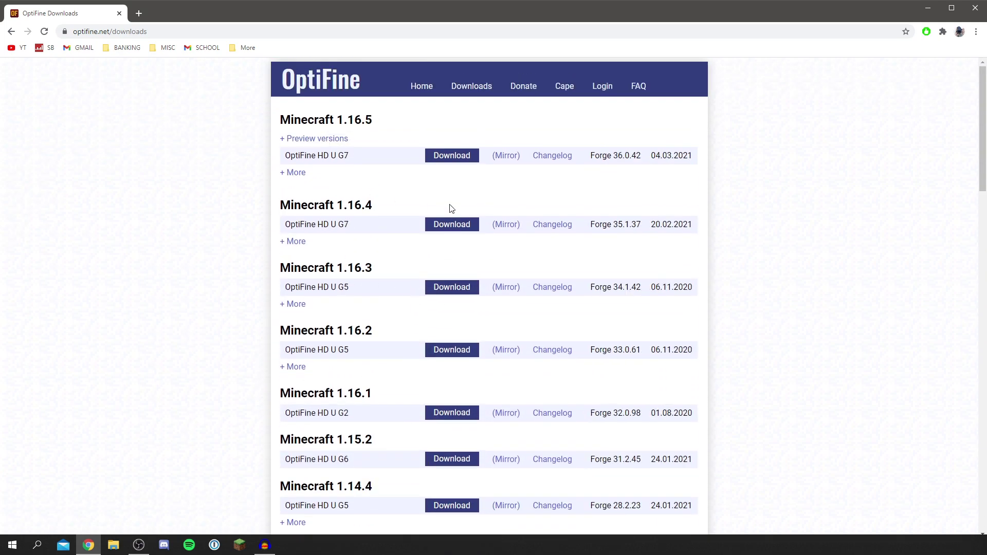
pyautogui.scroll(-6, 442, 252)
pyautogui.scroll(6, 424, 324)
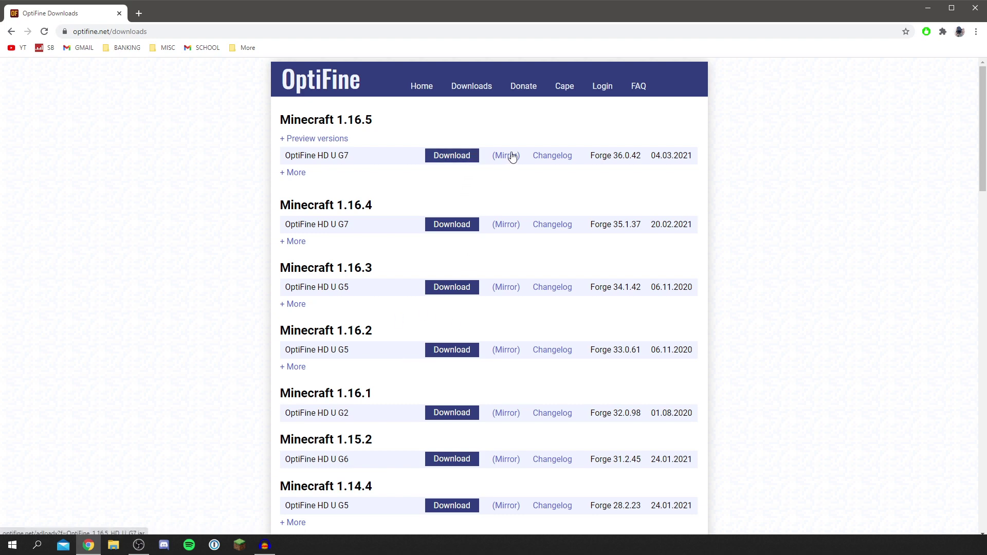
pyautogui.click(450, 157)
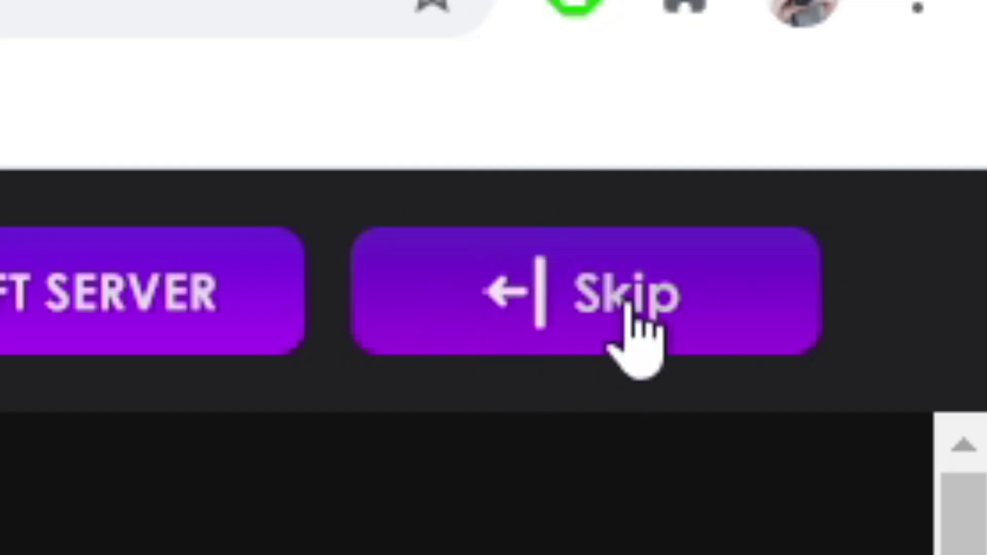
# Skip the ad, download the OptiFine_1.16.5 HD U G7 jar, keep it despite the warning, and open it.
pyautogui.click(630, 308)
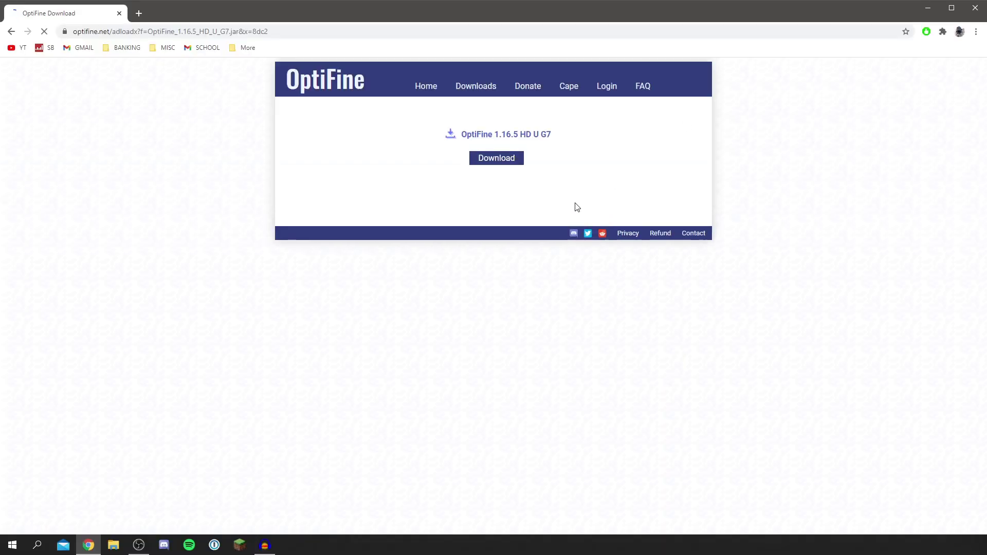
pyautogui.click(500, 157)
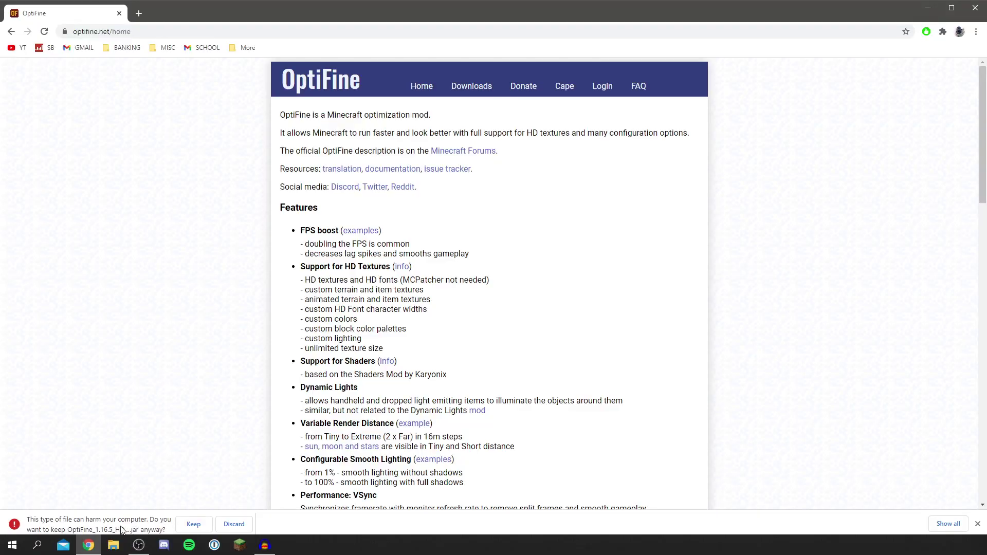
pyautogui.click(203, 525)
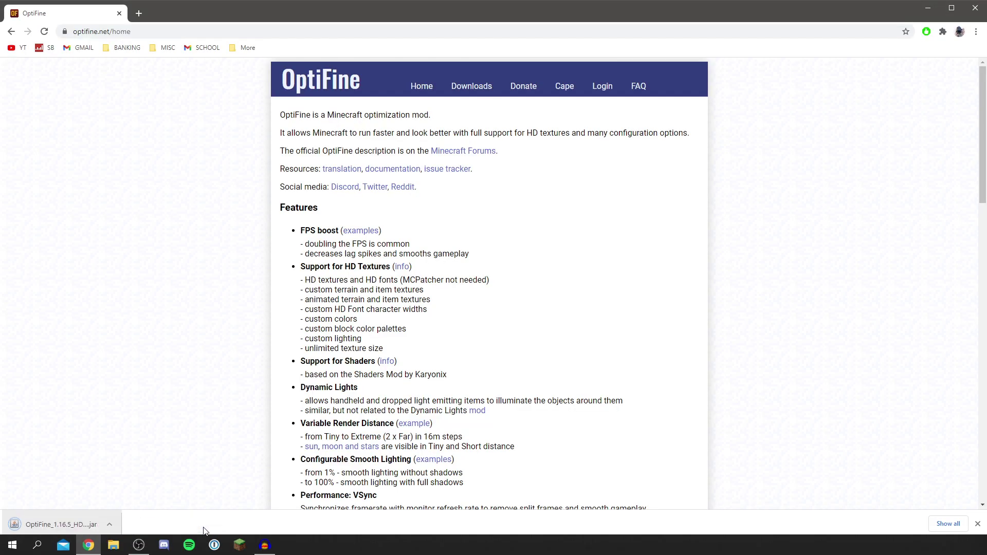
pyautogui.click(67, 526)
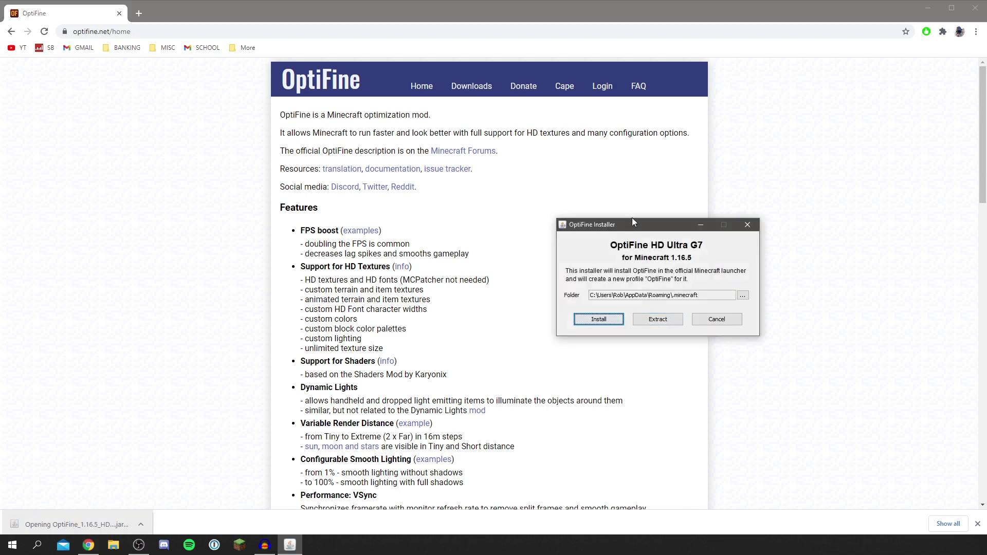
# Install OptiFine HD U G7 for 1.16.5 into .minecraft and acknowledge the success message.
pyautogui.moveTo(624, 229); pyautogui.dragTo(532, 221)
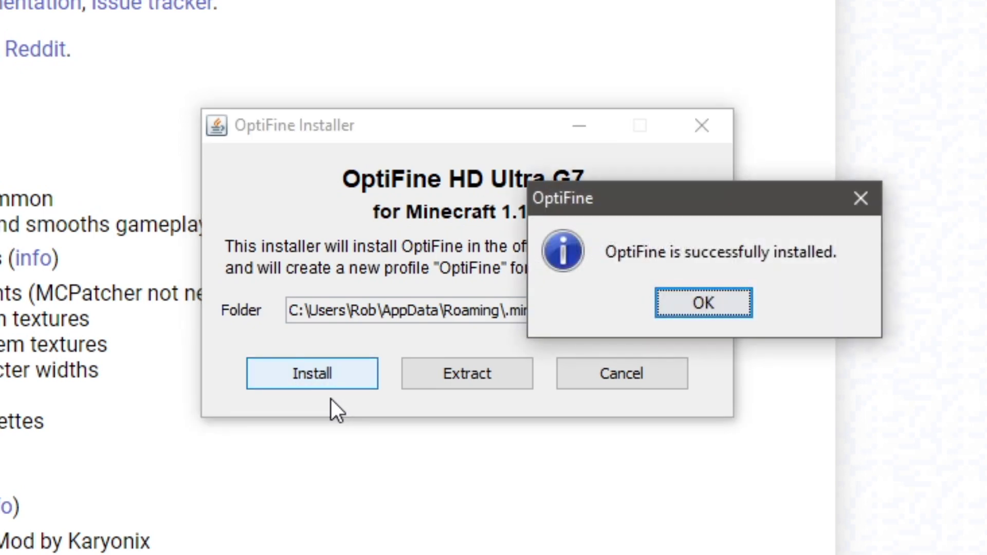
pyautogui.moveTo(681, 185); pyautogui.dragTo(444, 189)
pyautogui.click(508, 295)
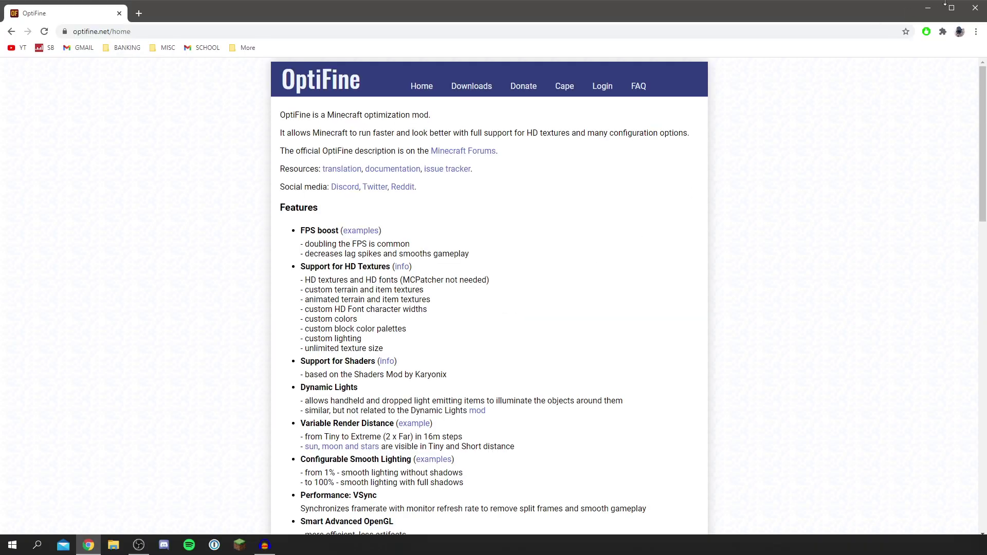
# Close Chrome, select the 1.16.5-OptiFine_HD_U_G7 installation in Minecraft Launcher, and press PLAY.
pyautogui.click(973, 7)
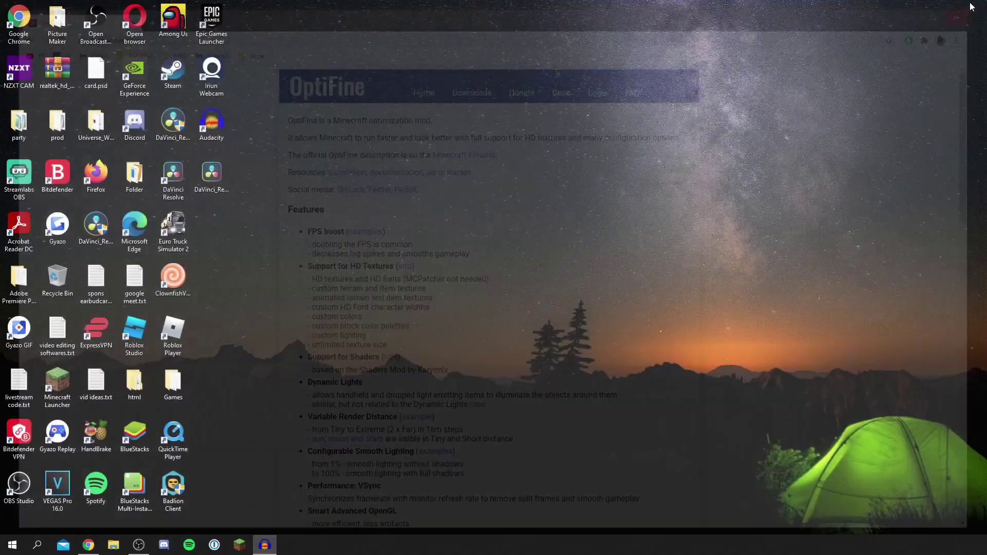
pyautogui.click(247, 545)
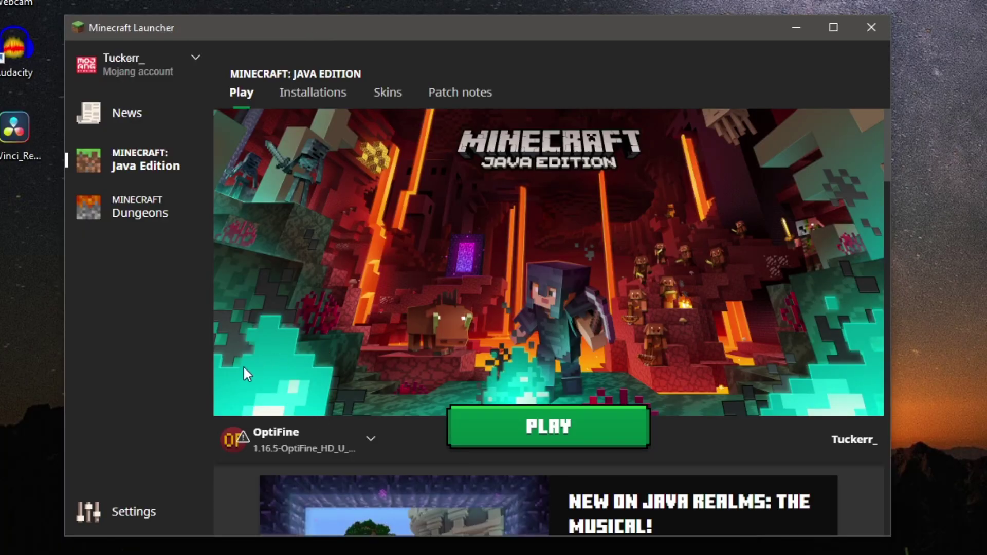
pyautogui.moveTo(343, 446)
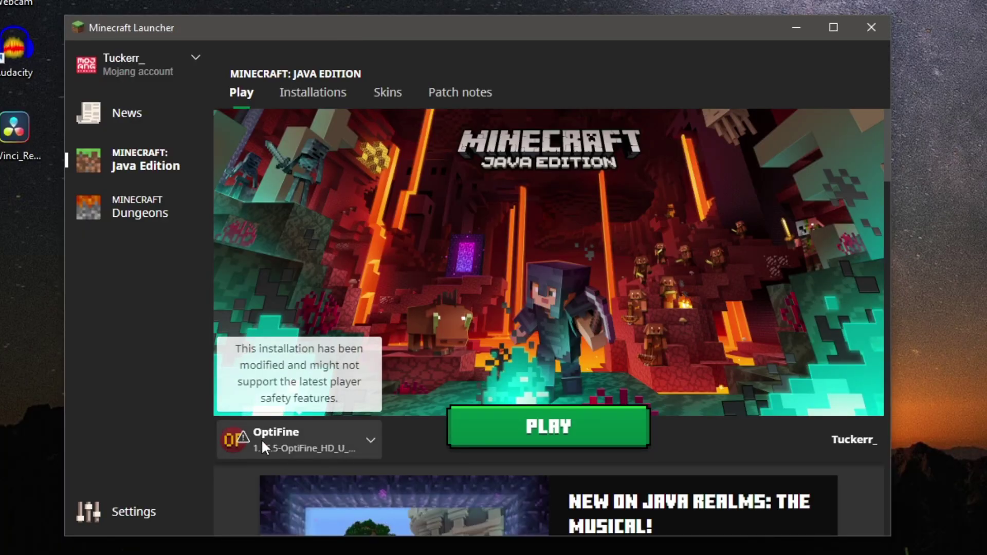
pyautogui.click(309, 446)
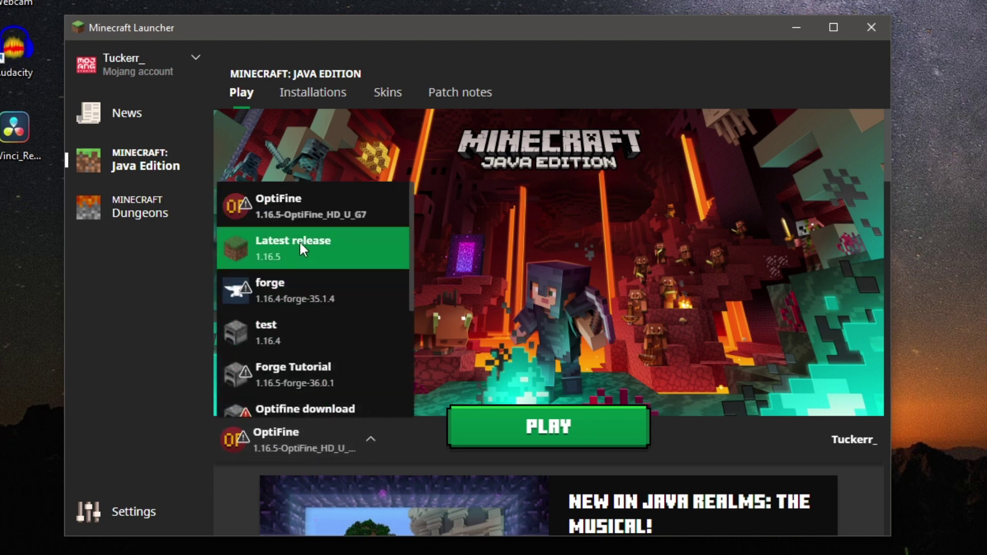
pyautogui.click(258, 239)
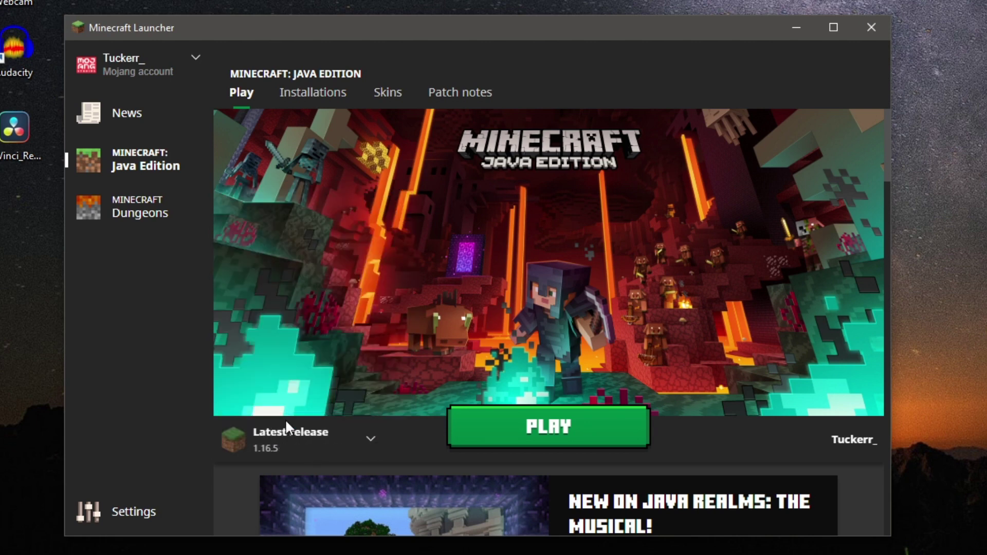
pyautogui.click(287, 424)
pyautogui.click(257, 206)
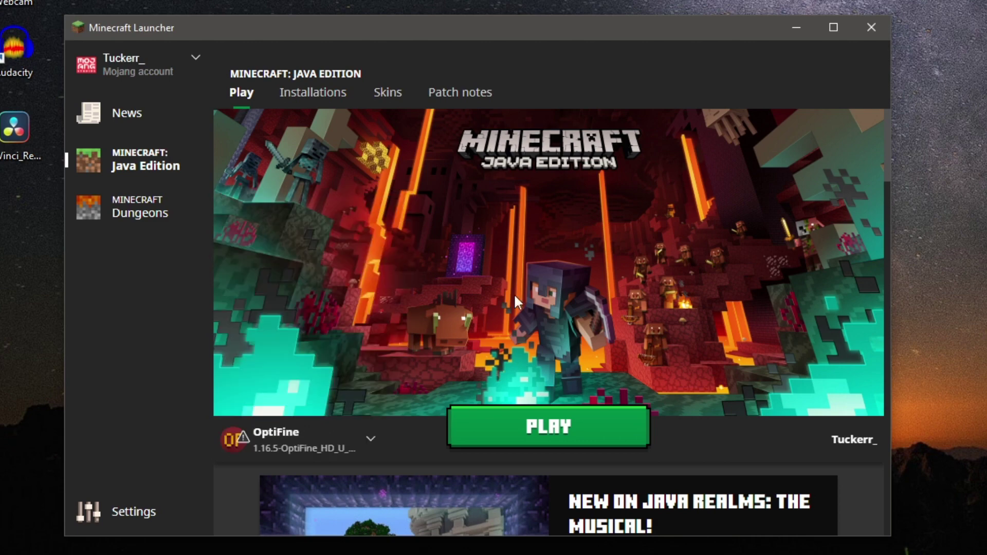
pyautogui.click(559, 427)
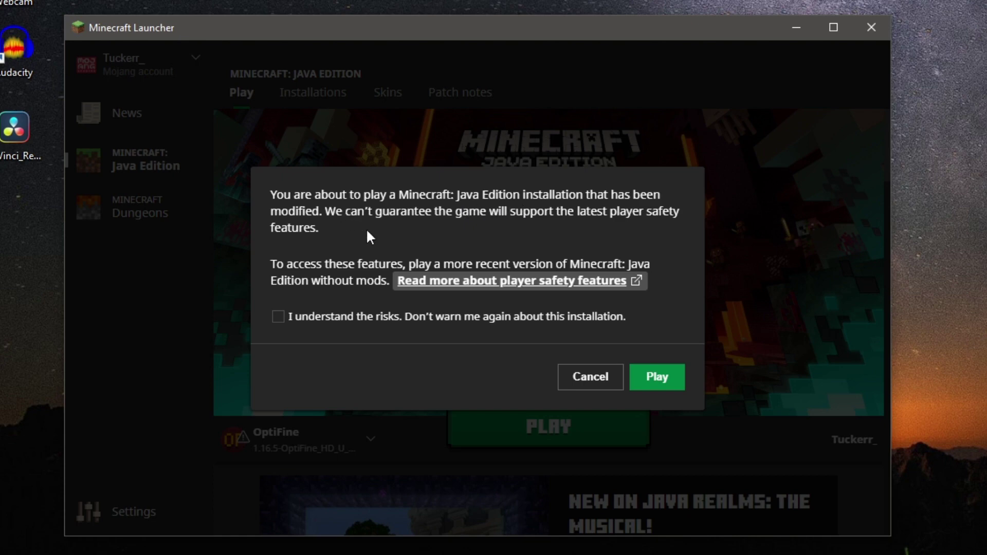
# Tick 'I understand the risks. Don't warn me again' and play the modified installation.
pyautogui.click(295, 317)
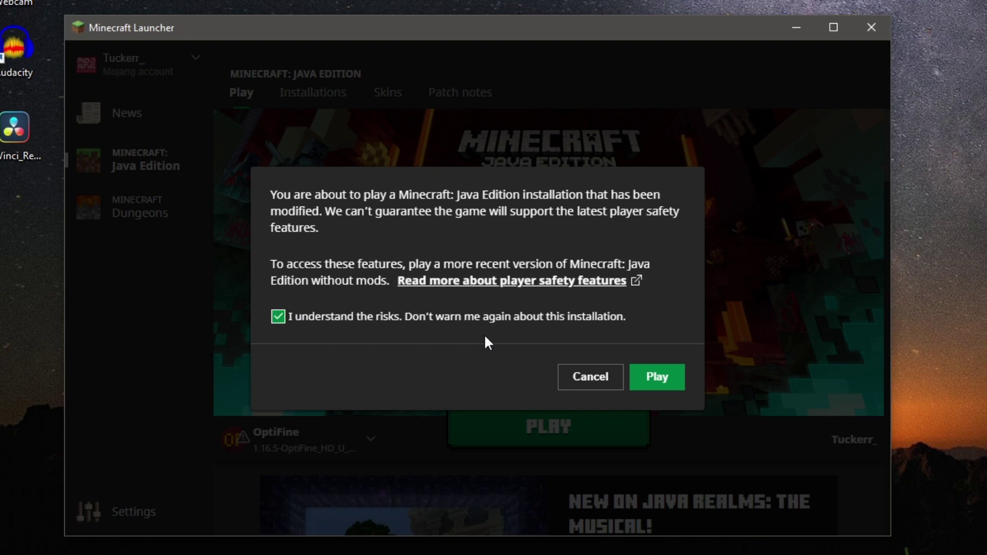
pyautogui.click(648, 385)
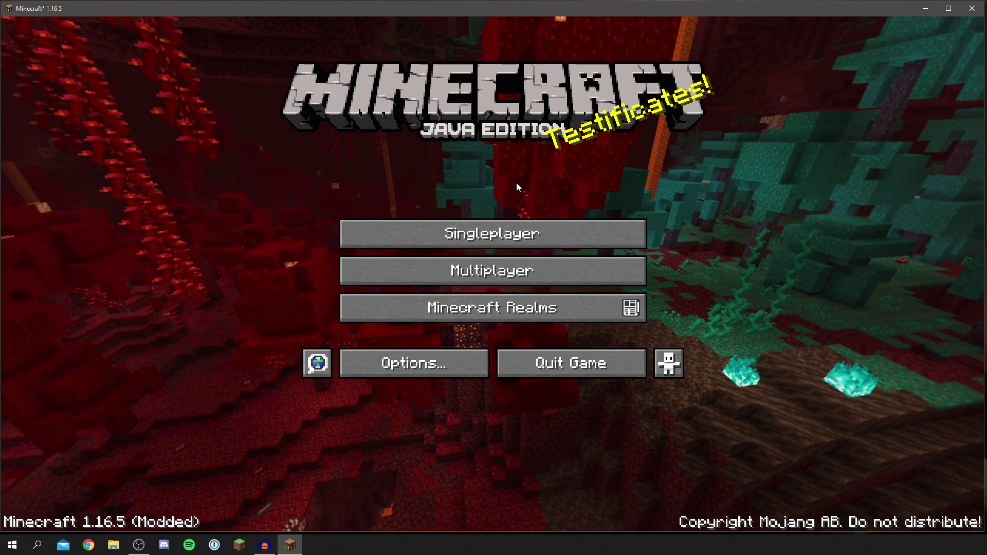
# Load the first singleplayer world, zoom in with C, and pause to the Game Menu.
pyautogui.click(550, 236)
pyautogui.click(306, 178)
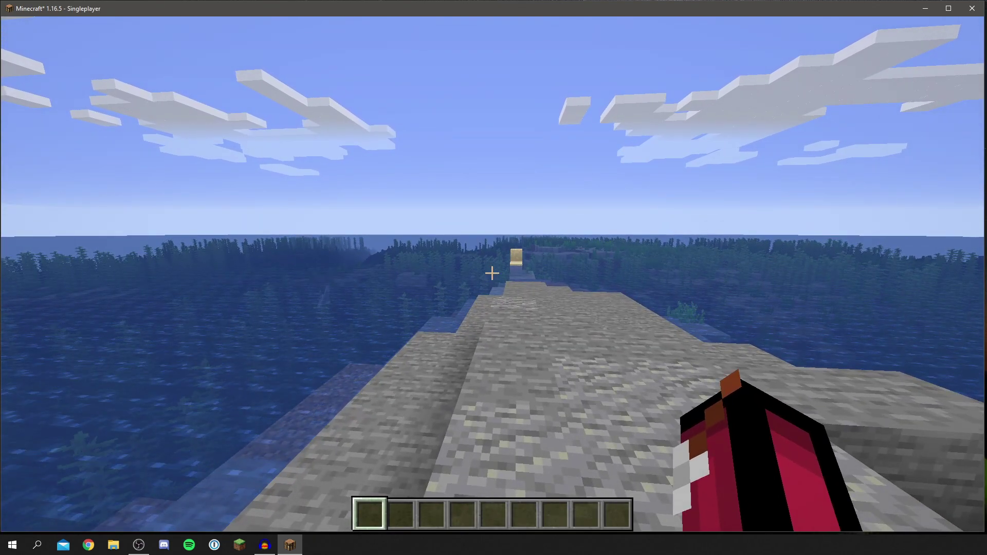
pyautogui.press('c')
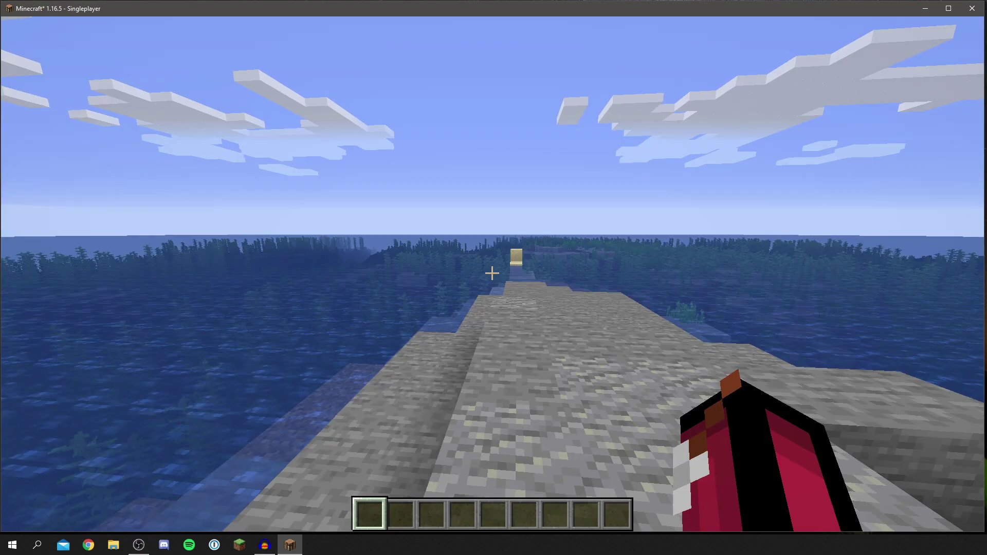
pyautogui.press('Escape')
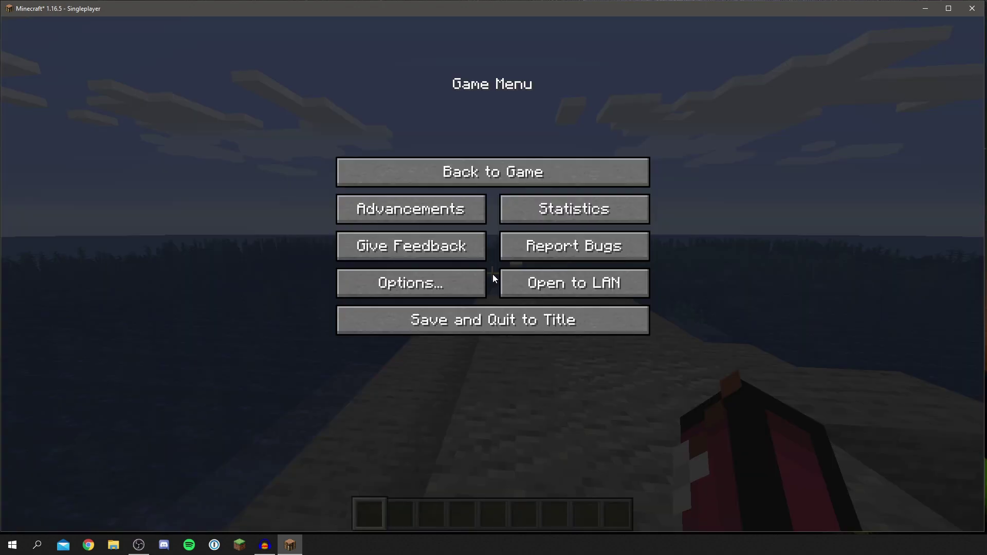
# Set Graphics Fast, Smooth Lighting and its level OFF, Brightness Bright, and Render Distance 7 chunks.
pyautogui.click(412, 276)
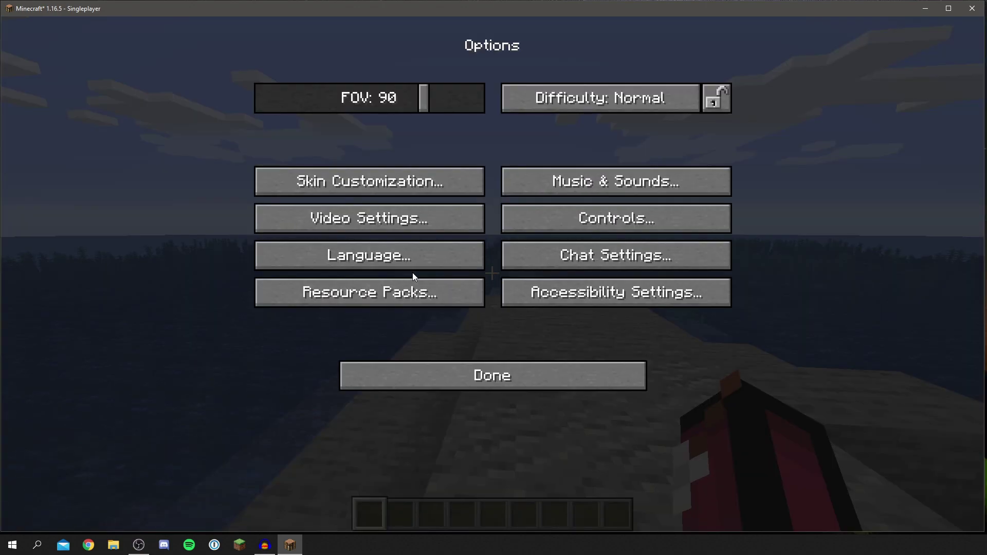
pyautogui.click(352, 218)
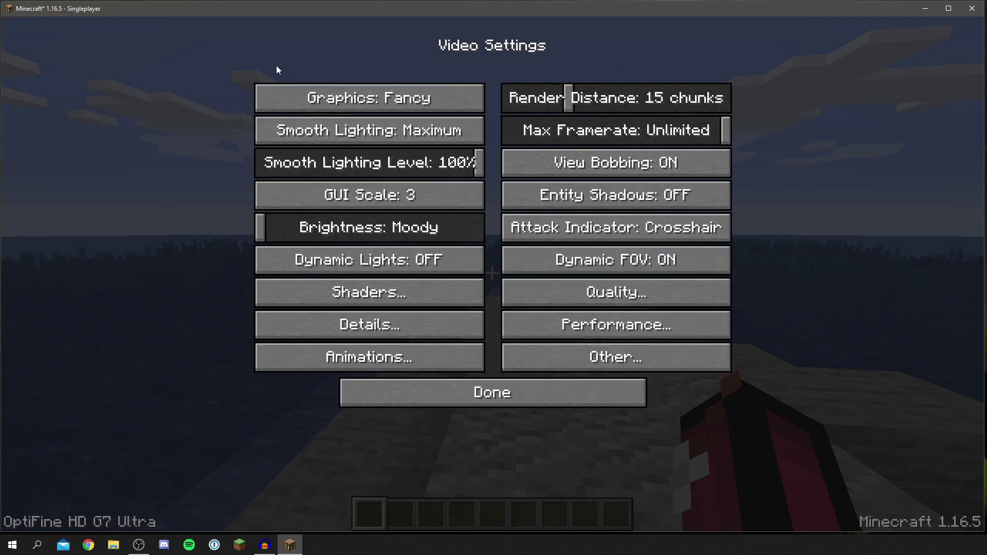
pyautogui.click(351, 89)
pyautogui.click(350, 88)
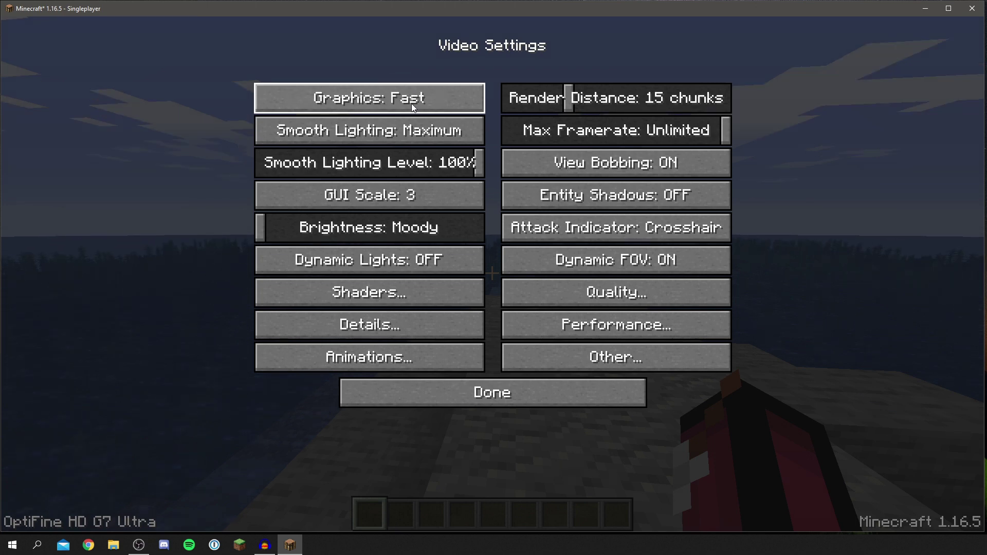
pyautogui.click(406, 130)
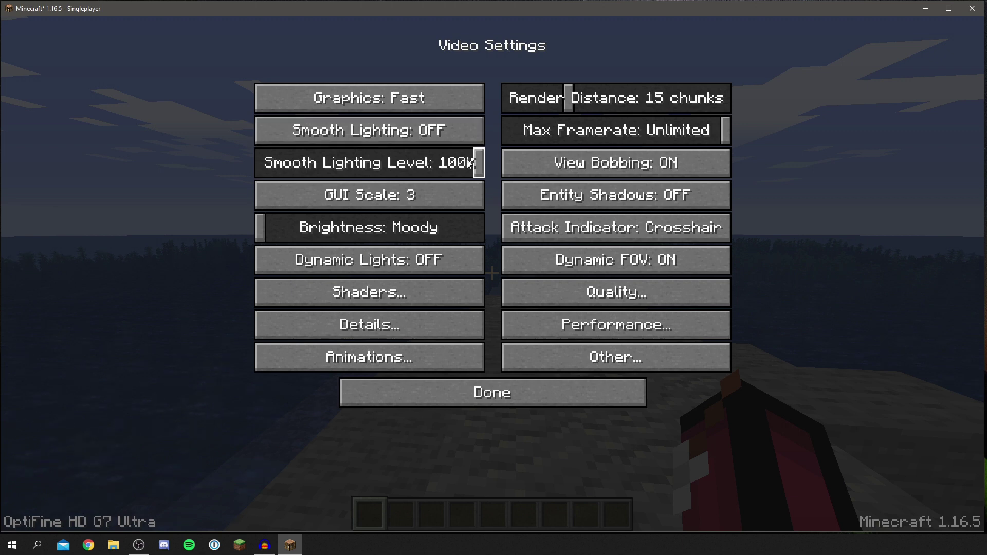
pyautogui.click(262, 163)
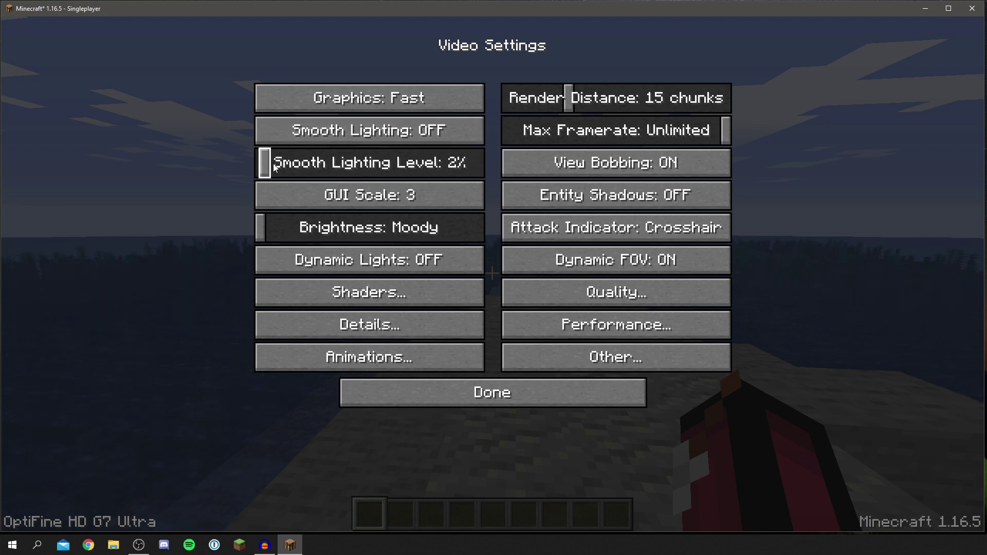
pyautogui.click(257, 163)
pyautogui.moveTo(268, 226); pyautogui.dragTo(524, 234)
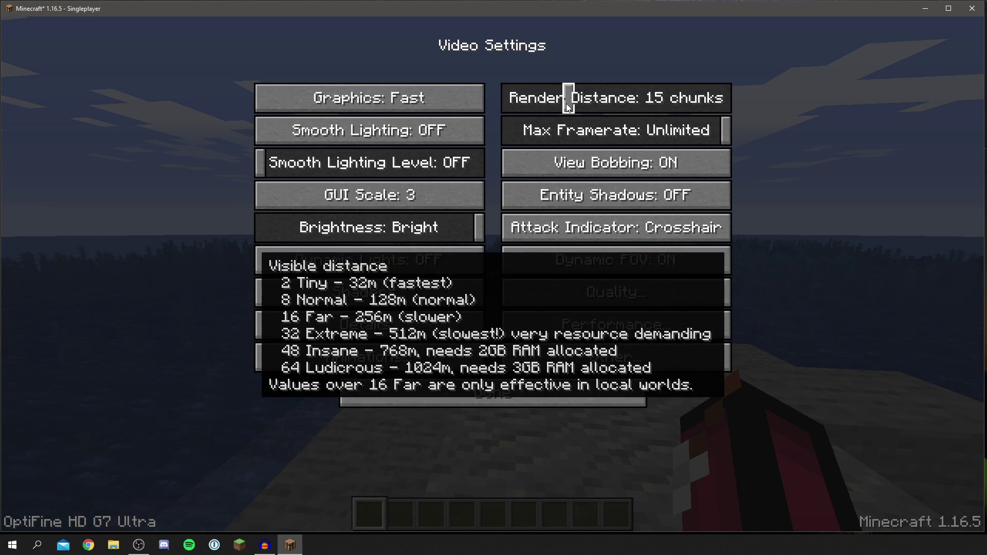
pyautogui.moveTo(566, 103); pyautogui.dragTo(497, 105)
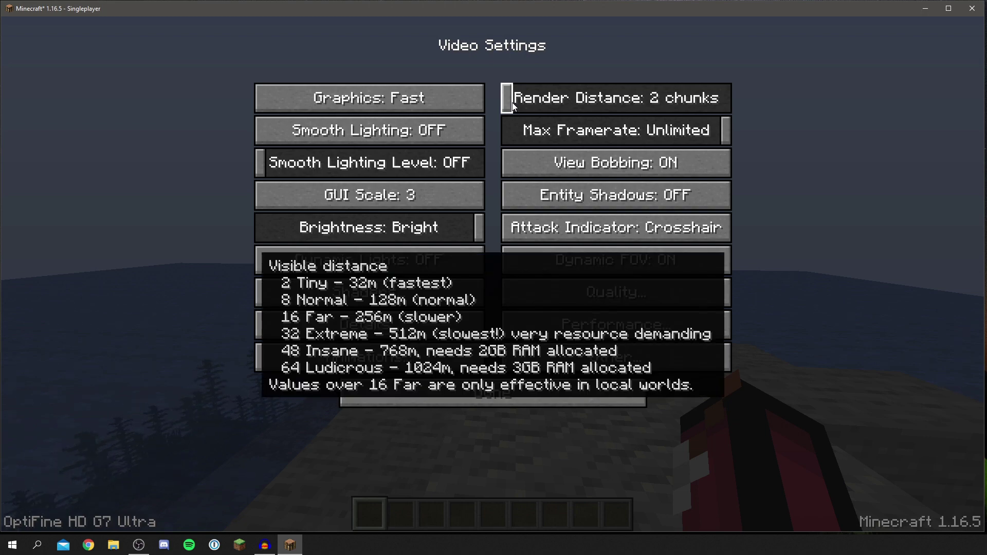
pyautogui.moveTo(513, 106); pyautogui.dragTo(531, 106)
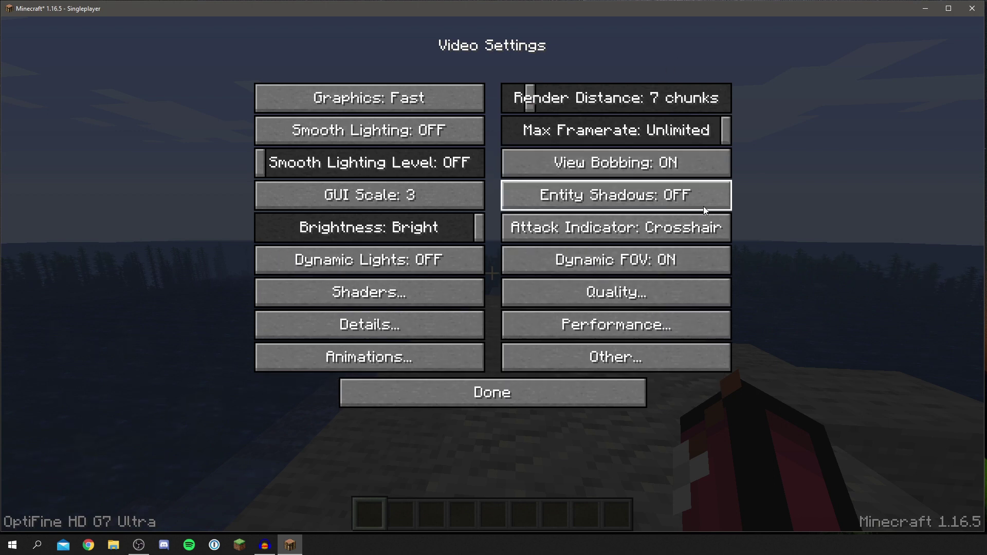
# Turn off mipmap levels, emissive textures, custom fonts, connected textures, custom sky and custom entity models.
pyautogui.click(663, 294)
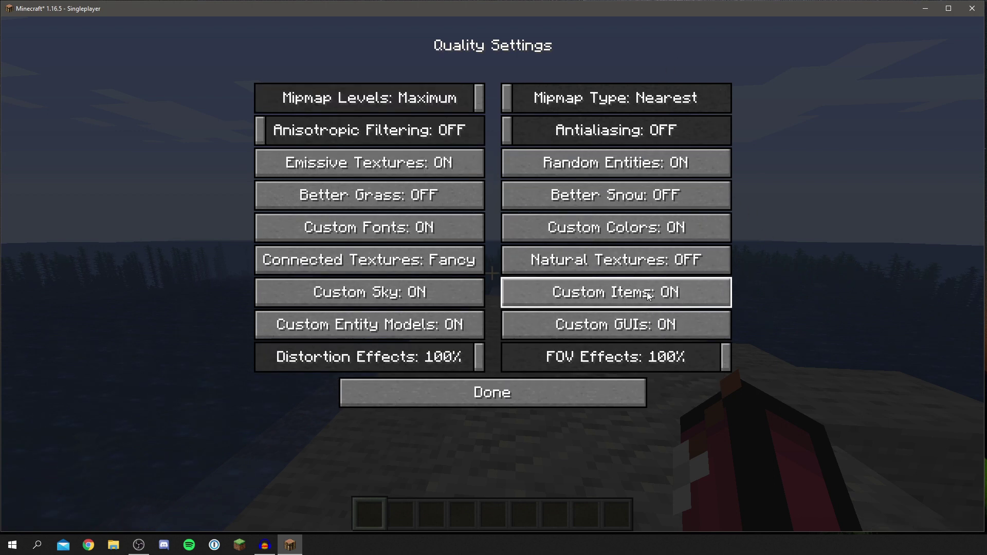
pyautogui.click(404, 104)
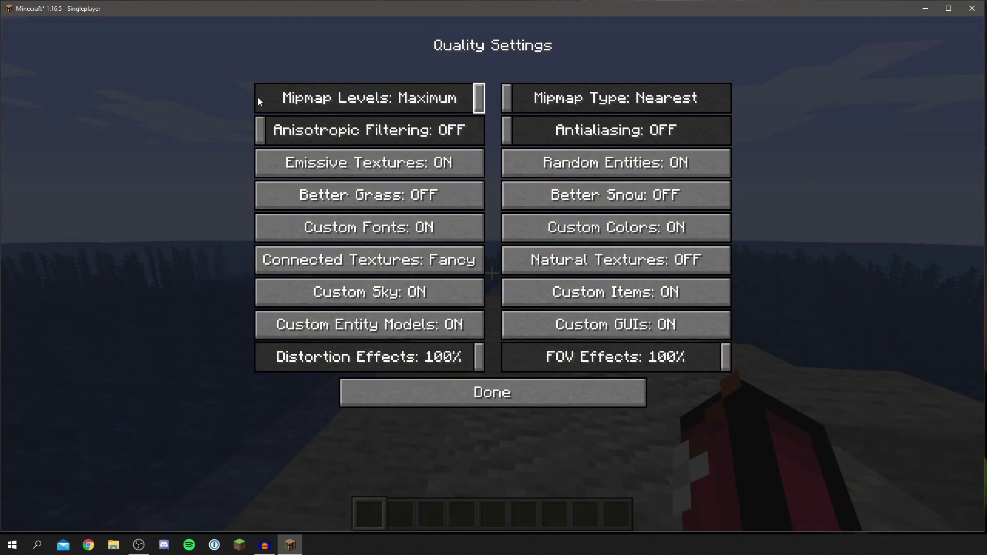
pyautogui.click(257, 97)
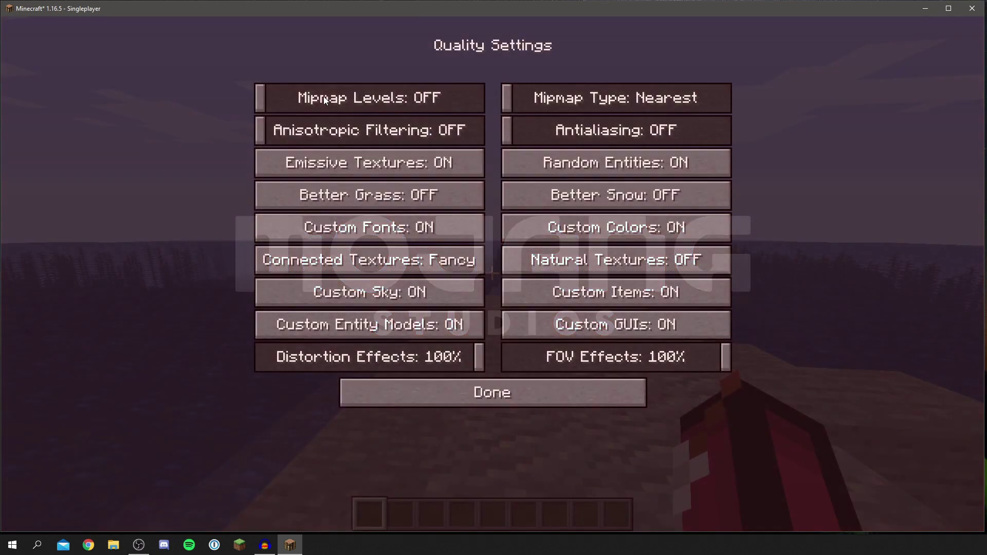
pyautogui.click(357, 165)
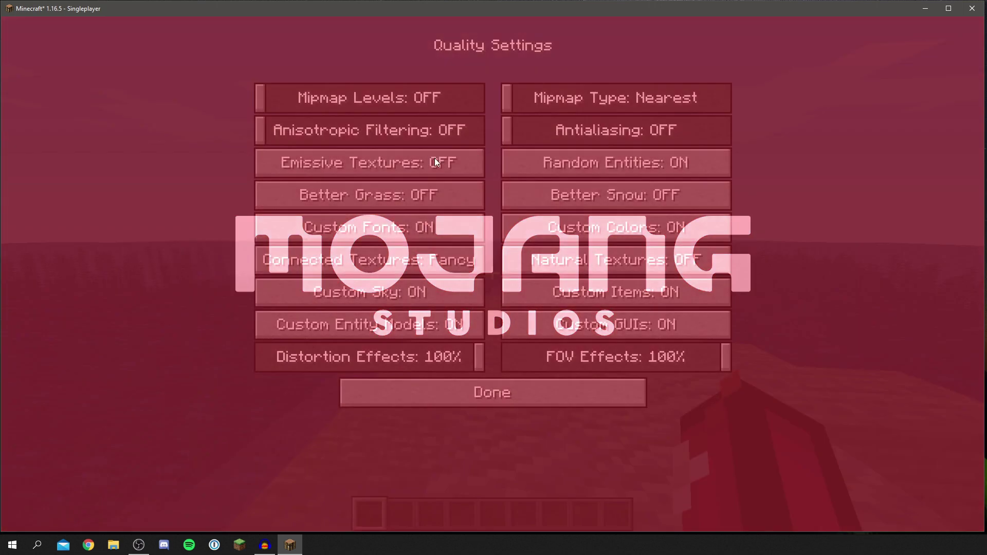
pyautogui.click(369, 232)
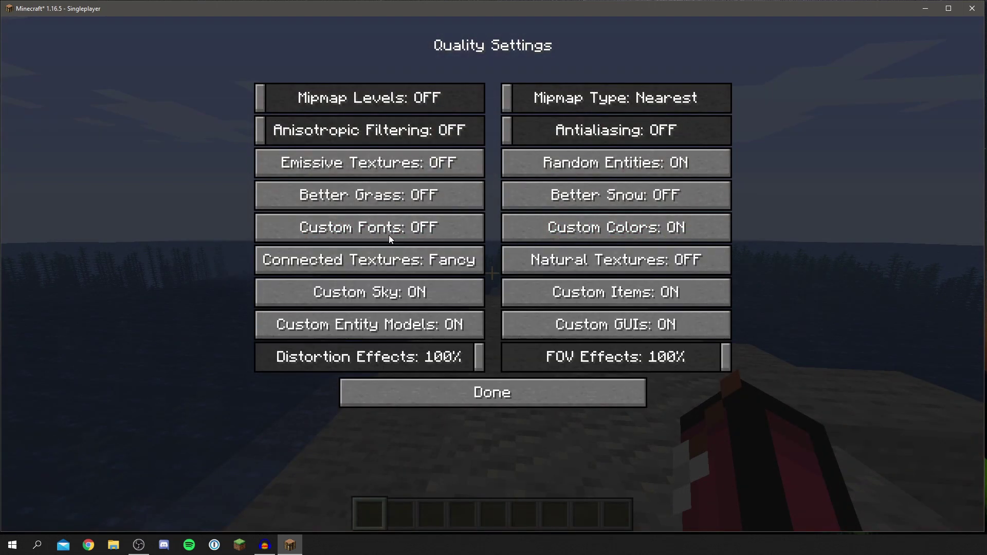
pyautogui.click(350, 252)
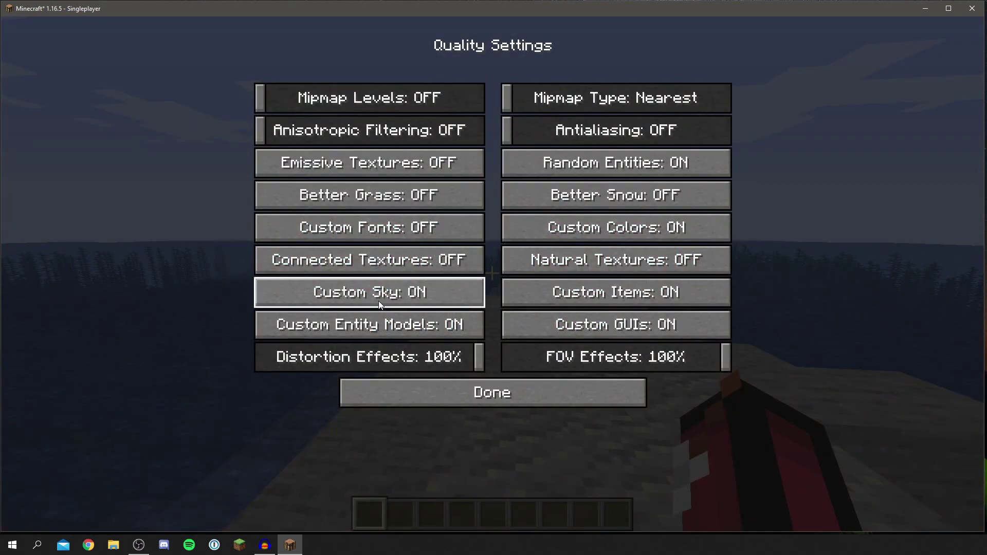
pyautogui.click(378, 301)
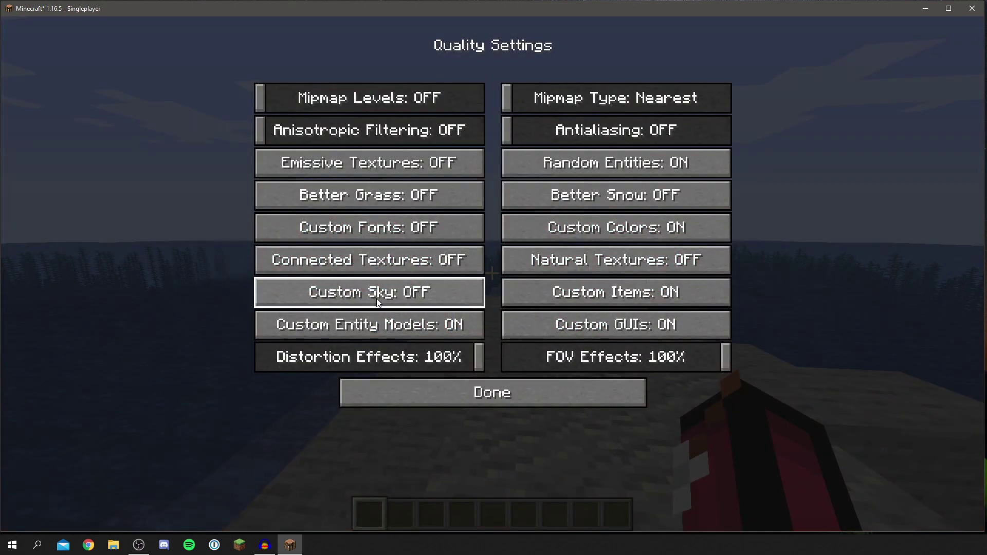
pyautogui.click(383, 326)
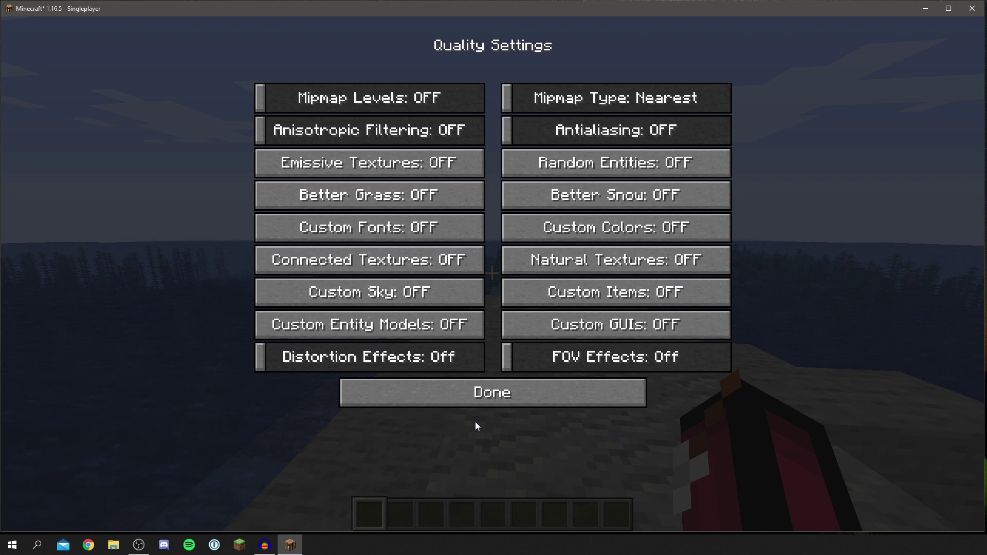
pyautogui.click(496, 393)
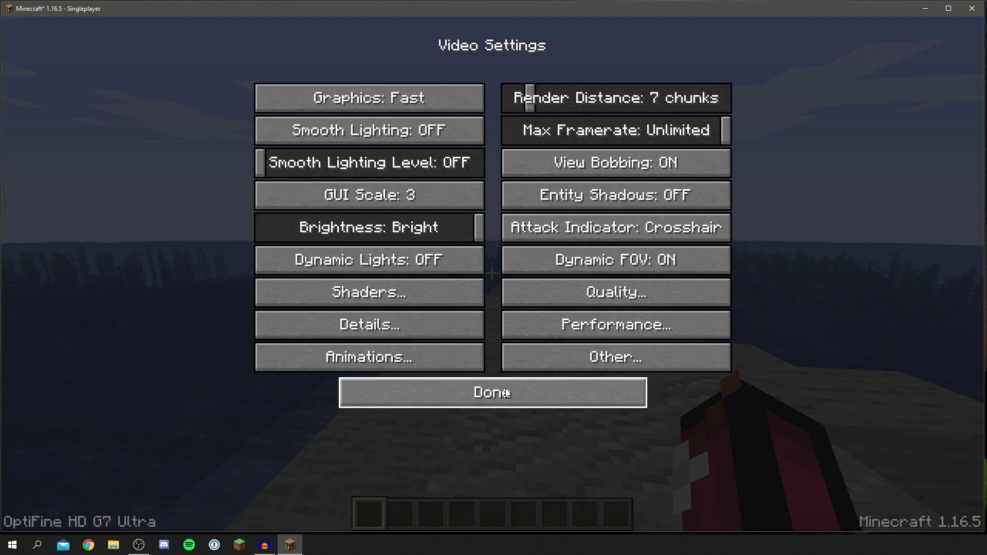
# Switch Render Regions, Smart Animations and Fast Render to ON in Performance settings.
pyautogui.click(619, 325)
pyautogui.moveTo(430, 106)
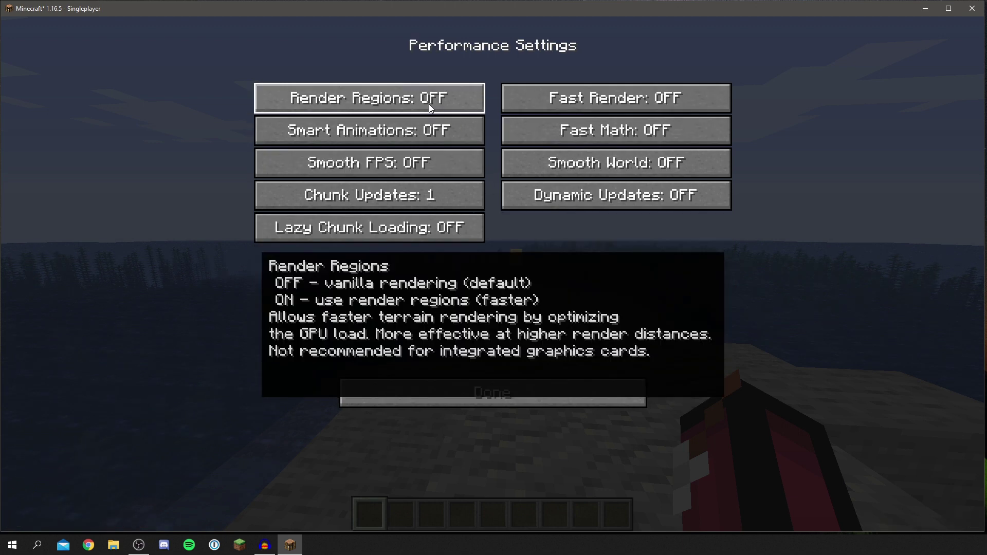
pyautogui.click(429, 104)
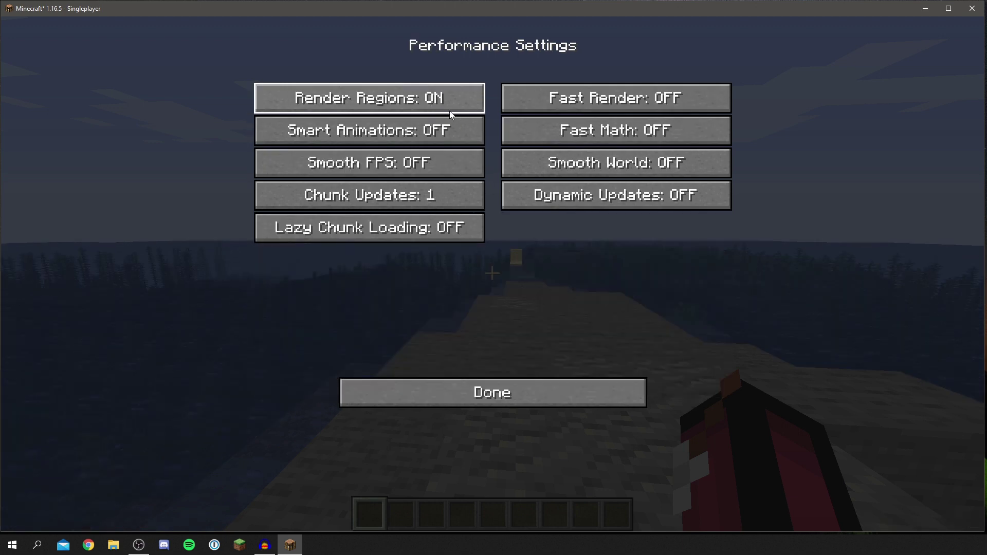
pyautogui.moveTo(401, 125)
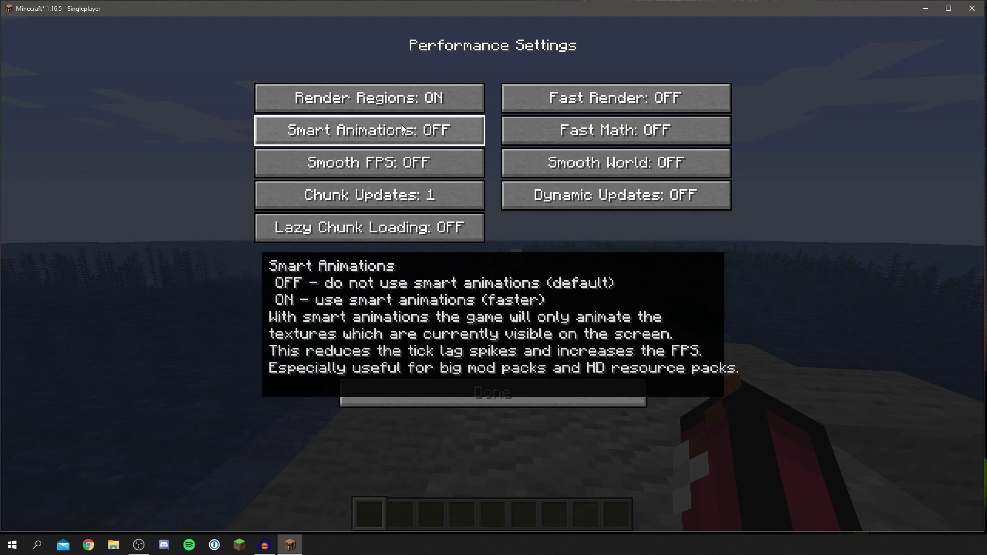
pyautogui.click(402, 129)
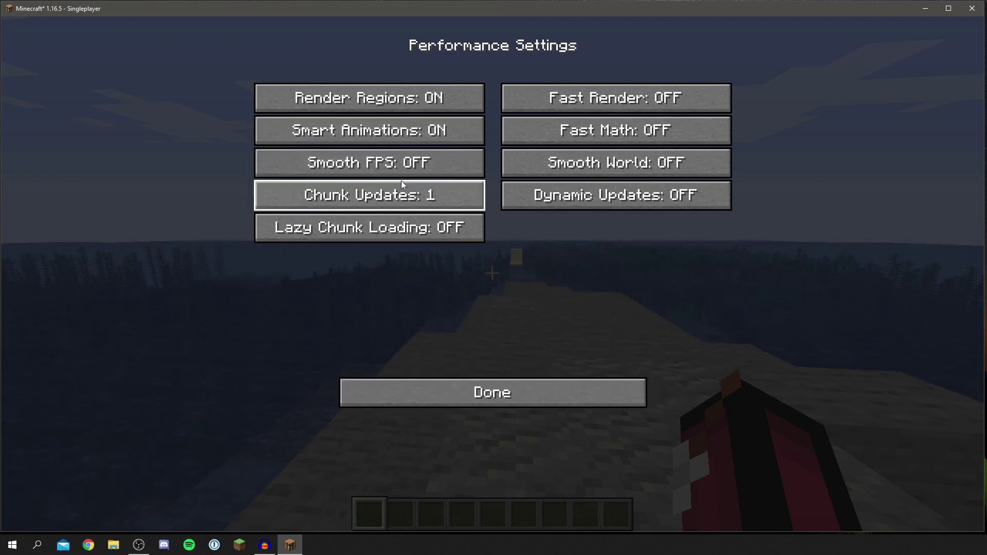
pyautogui.moveTo(587, 101)
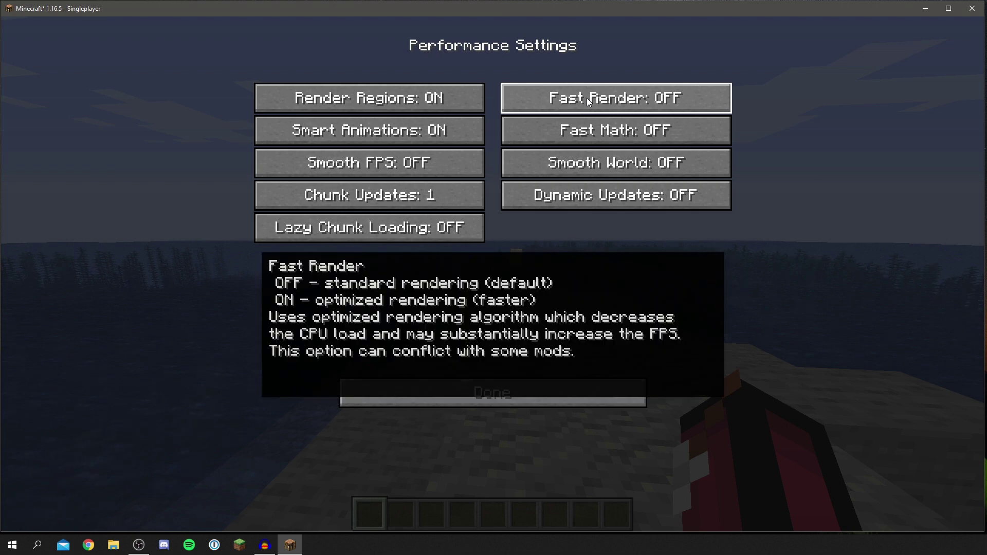
pyautogui.click(587, 97)
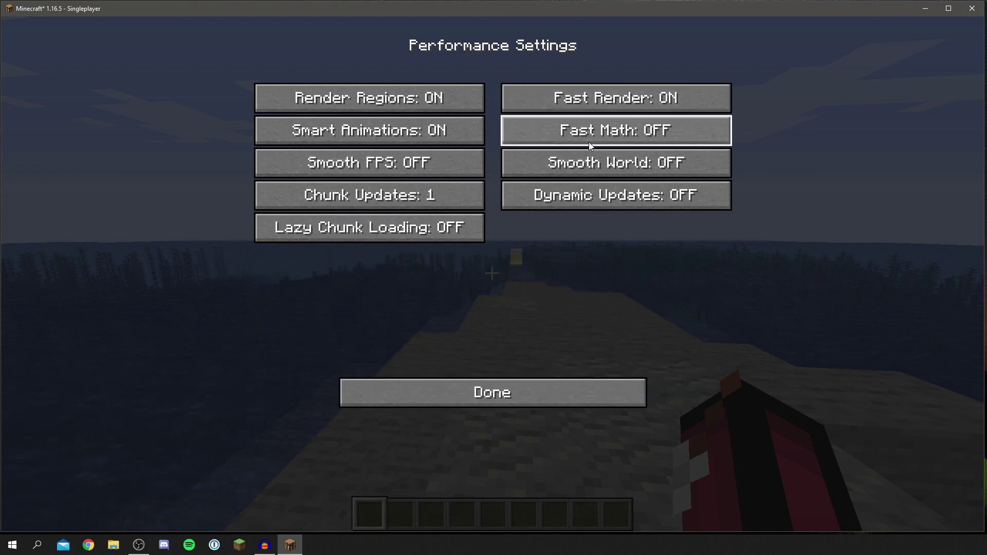
pyautogui.moveTo(592, 155)
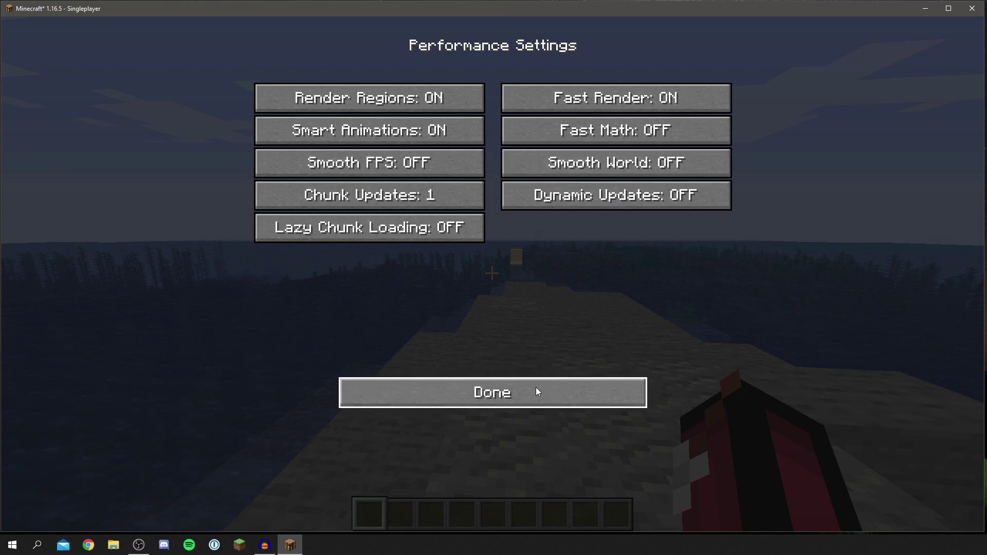
pyautogui.click(536, 392)
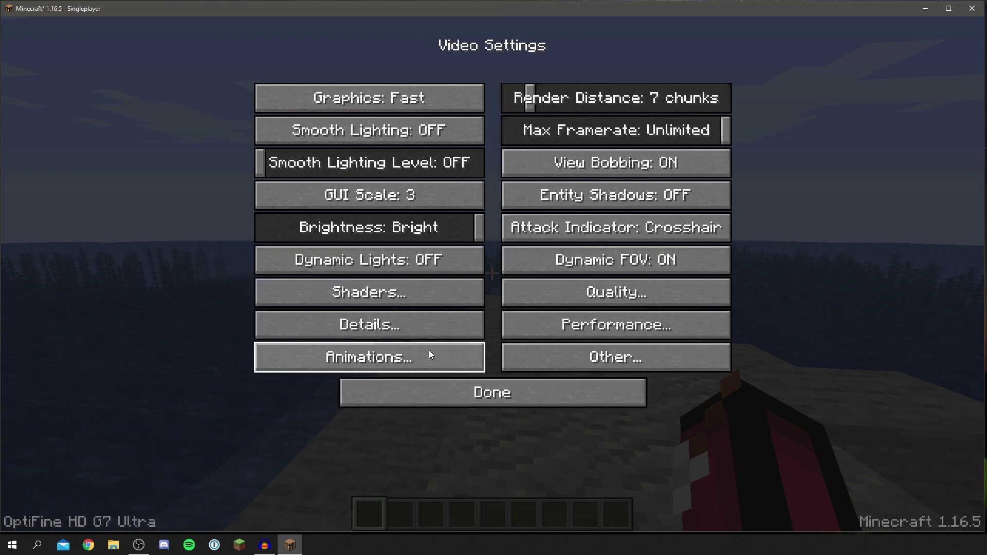
# In Detail settings, turn clouds off and set trees to Fast.
pyautogui.click(403, 331)
pyautogui.click(484, 391)
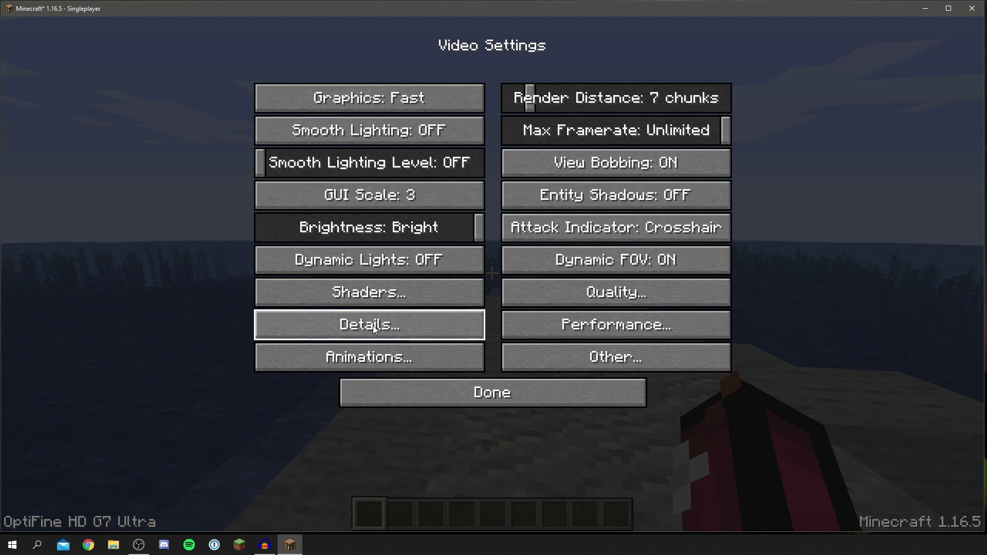
pyautogui.click(409, 333)
pyautogui.click(335, 102)
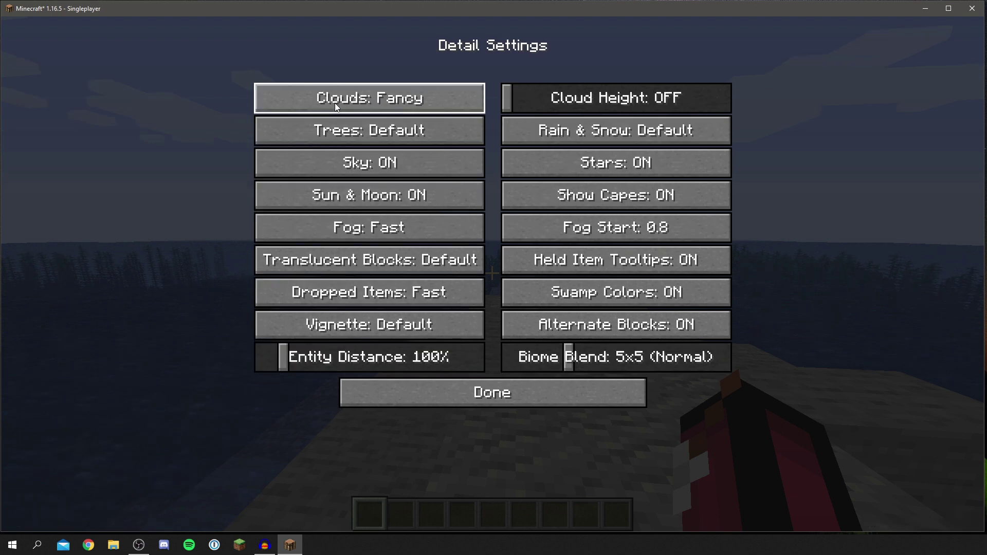
pyautogui.click(334, 103)
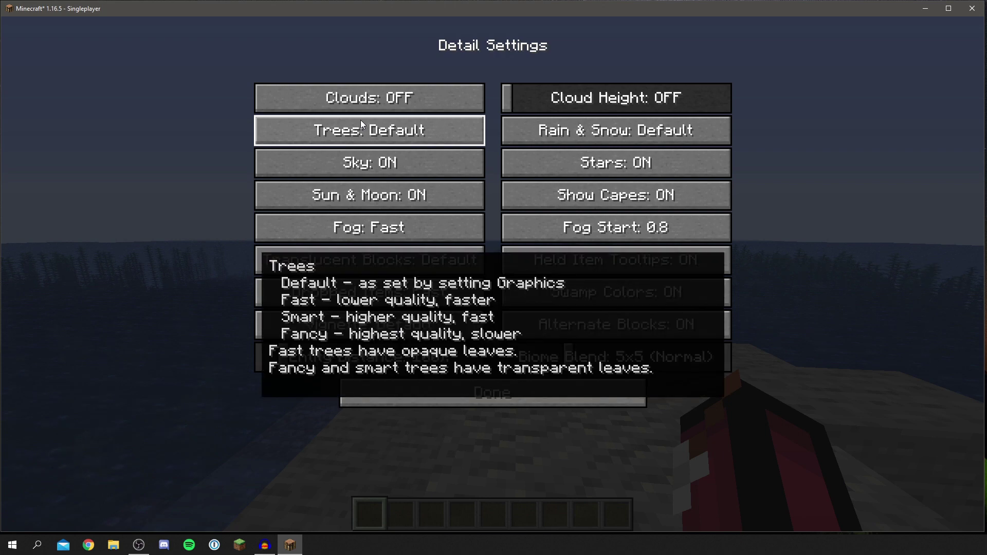
pyautogui.click(361, 133)
pyautogui.click(328, 132)
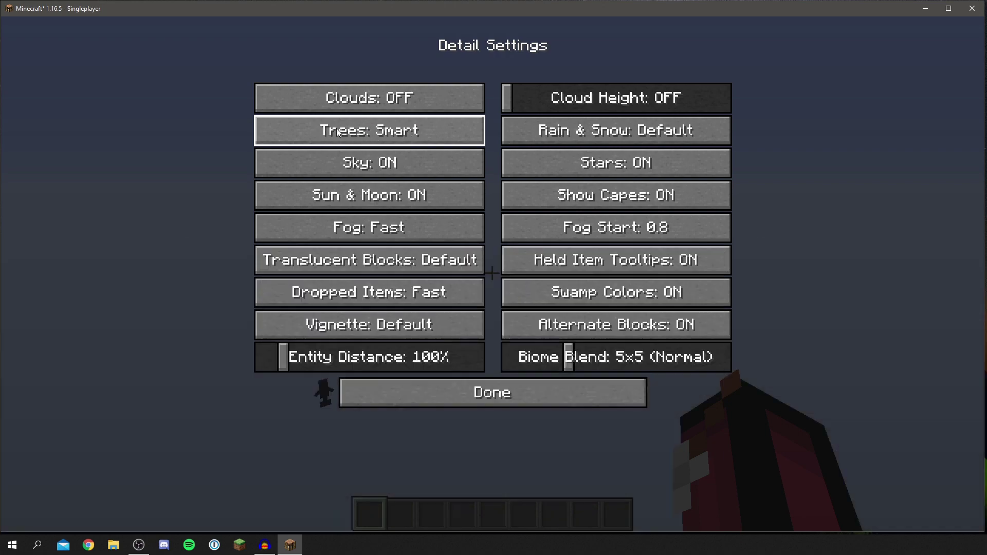
pyautogui.click(334, 133)
pyautogui.click(339, 134)
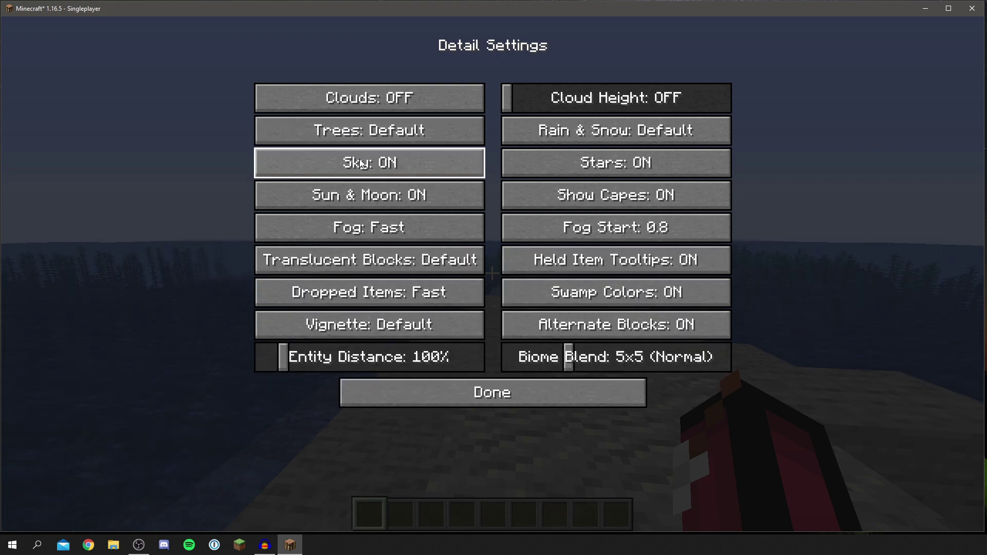
pyautogui.click(350, 138)
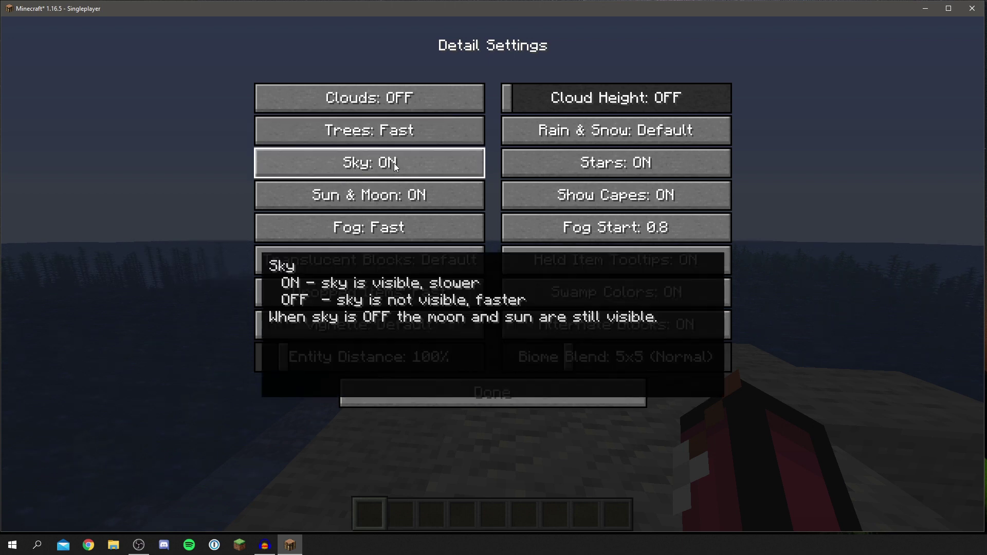
# Turn sky, sun and moon, and fog off; set translucent blocks, dropped items and vignette to Fast.
pyautogui.click(395, 164)
pyautogui.click(405, 202)
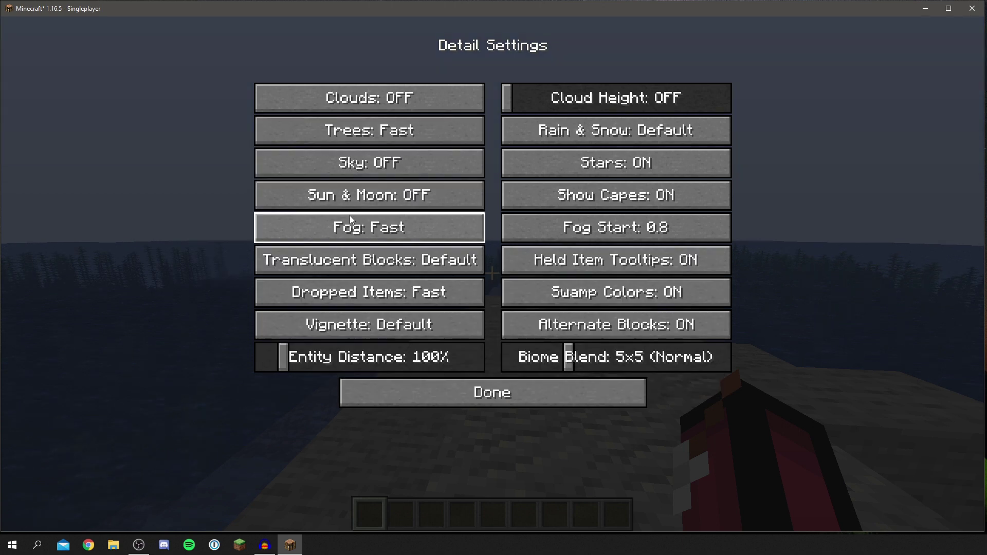
pyautogui.click(350, 227)
pyautogui.click(365, 230)
pyautogui.click(381, 264)
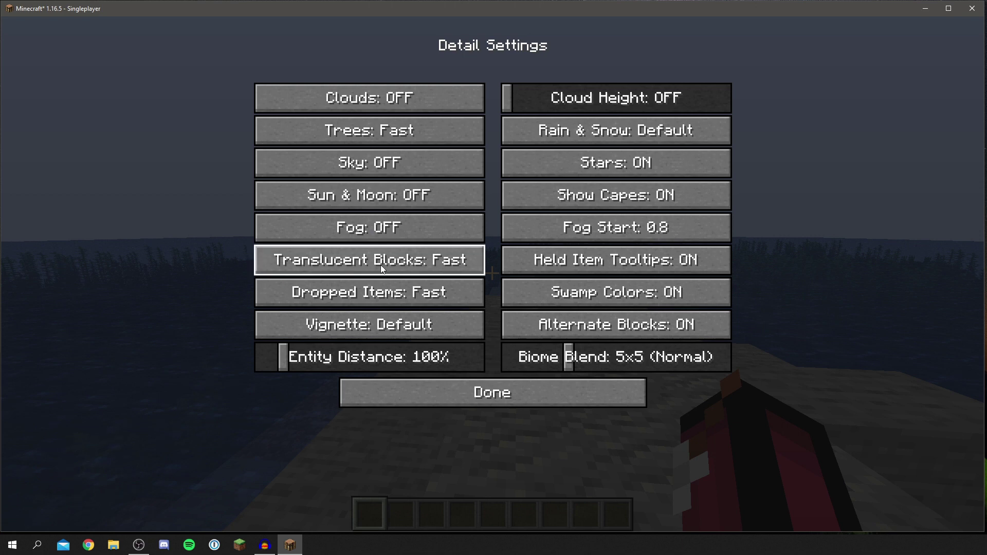
pyautogui.click(432, 294)
pyautogui.click(439, 295)
pyautogui.click(453, 298)
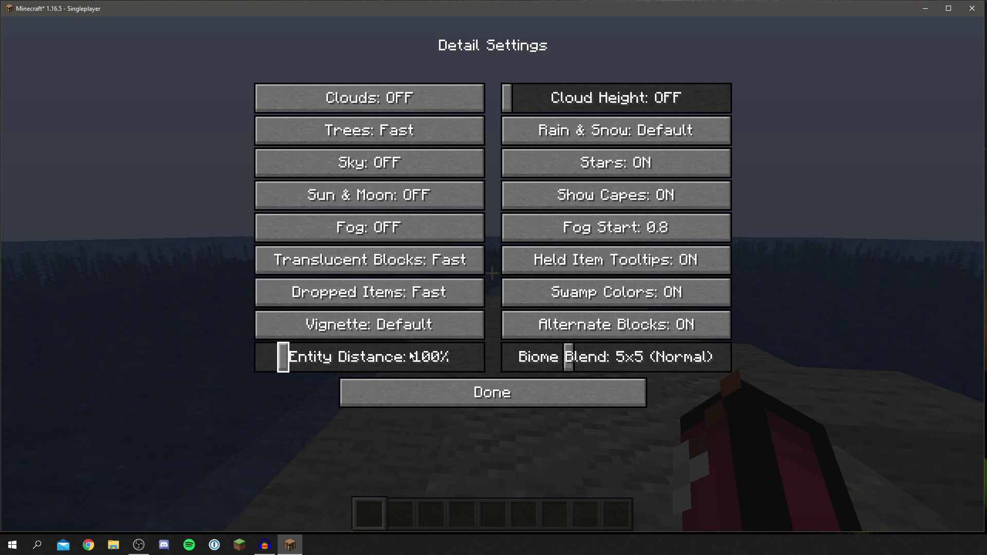
pyautogui.click(385, 330)
pyautogui.click(391, 328)
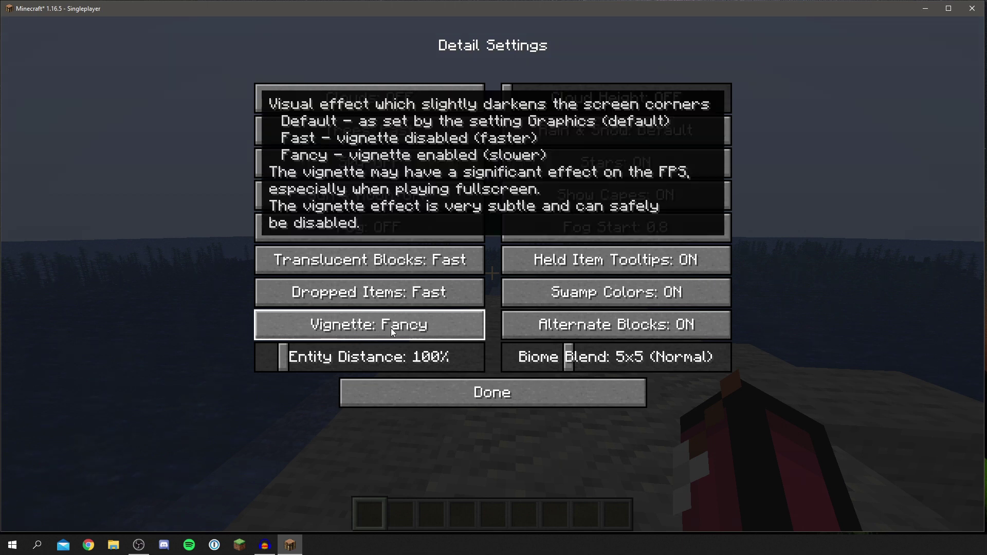
pyautogui.click(391, 329)
pyautogui.click(404, 329)
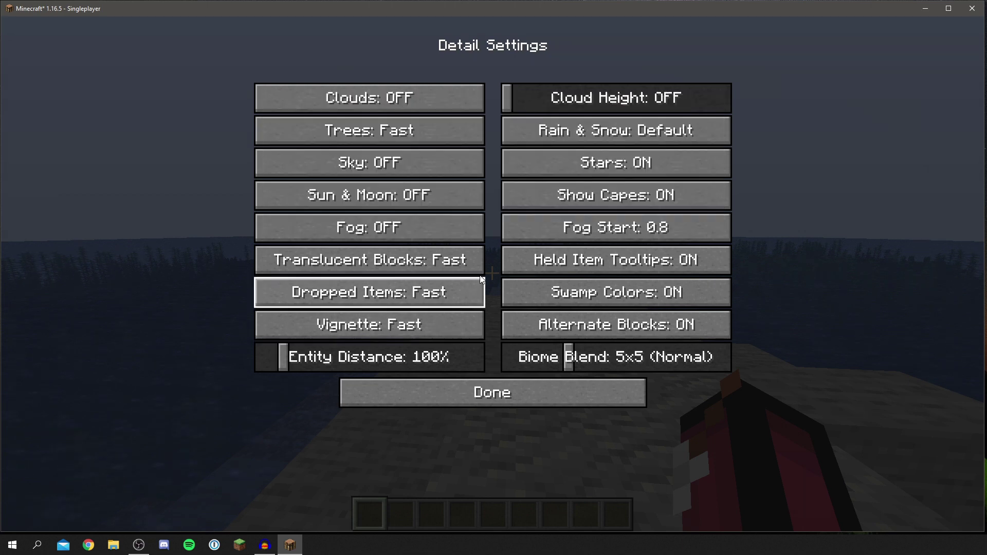
# Turn rain and snow, stars and biome blend off.
pyautogui.click(569, 131)
pyautogui.click(628, 132)
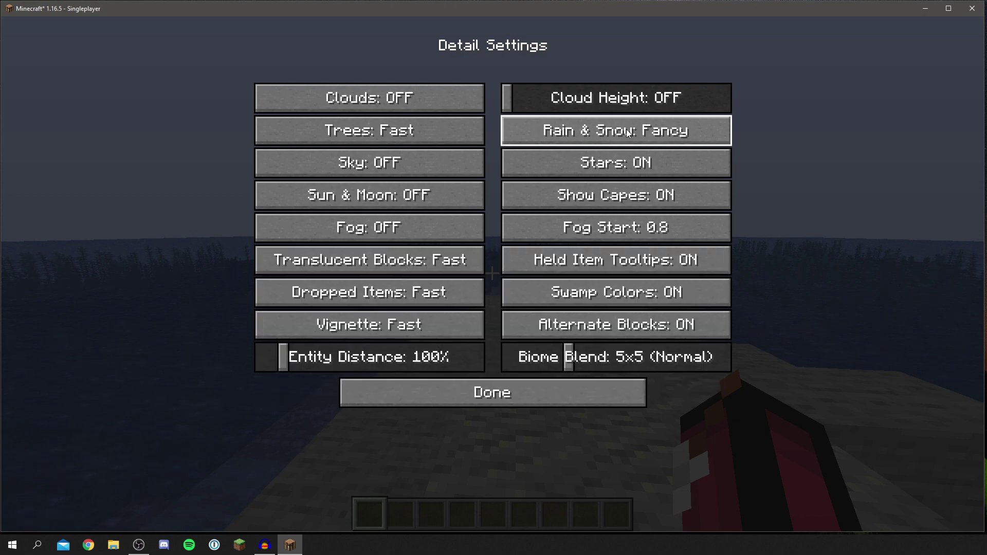
pyautogui.click(628, 132)
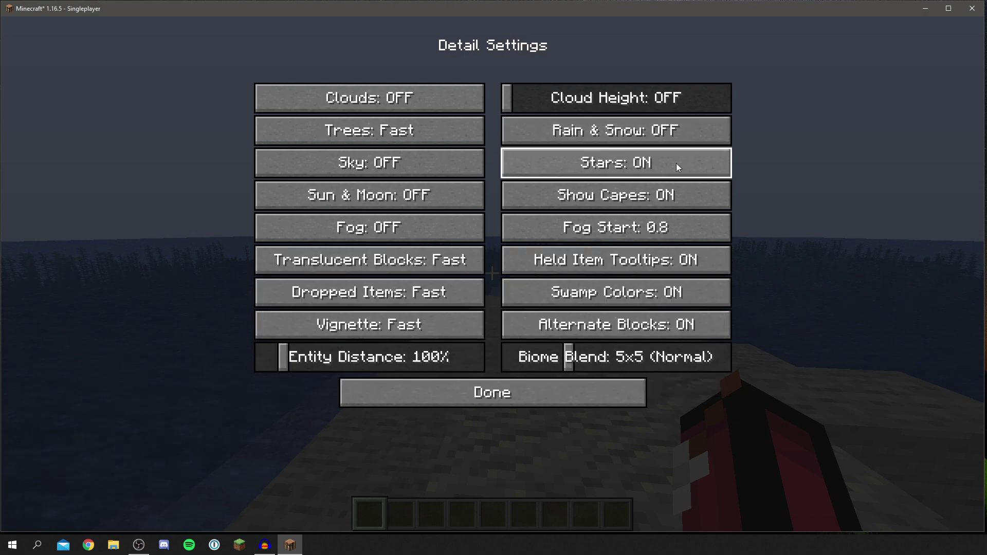
pyautogui.click(677, 167)
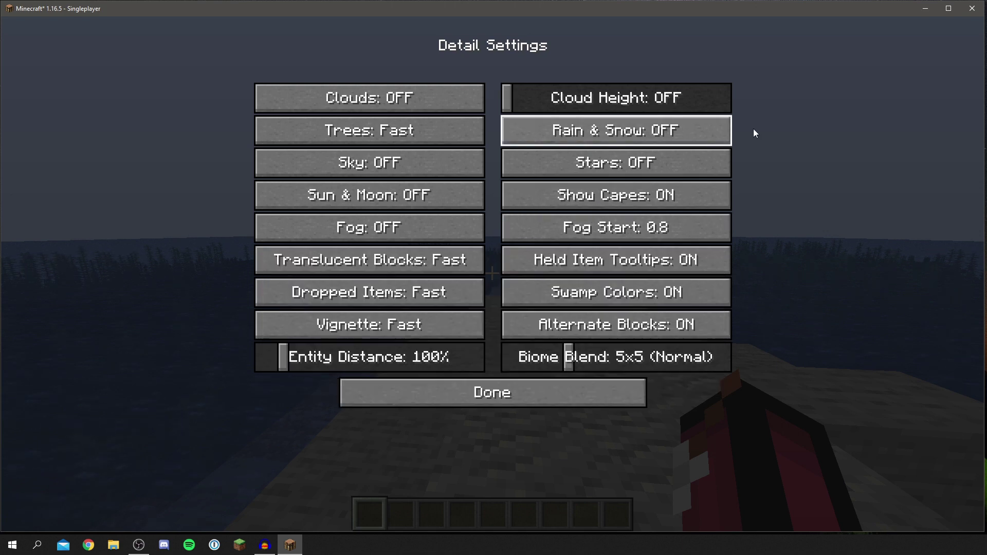
pyautogui.moveTo(567, 359); pyautogui.dragTo(485, 368)
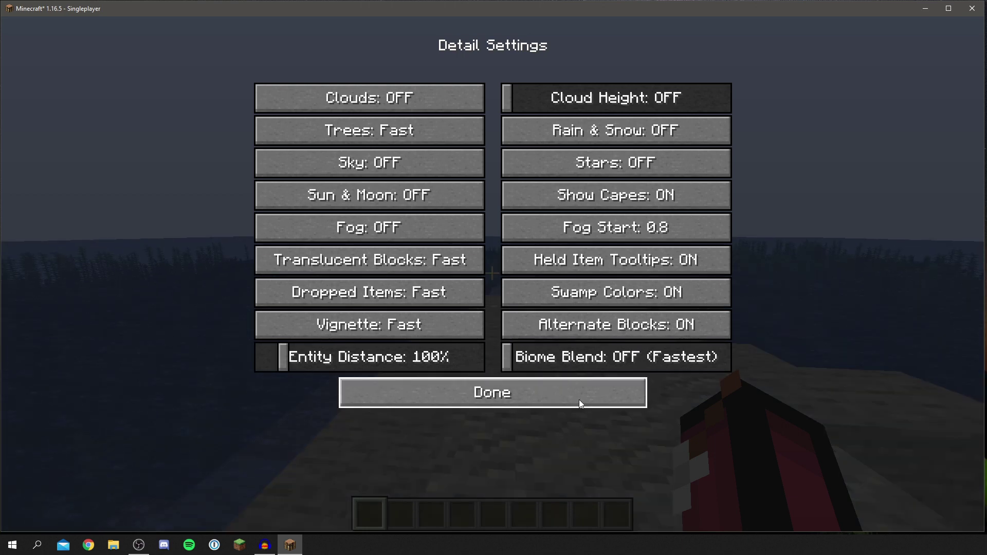
pyautogui.click(566, 390)
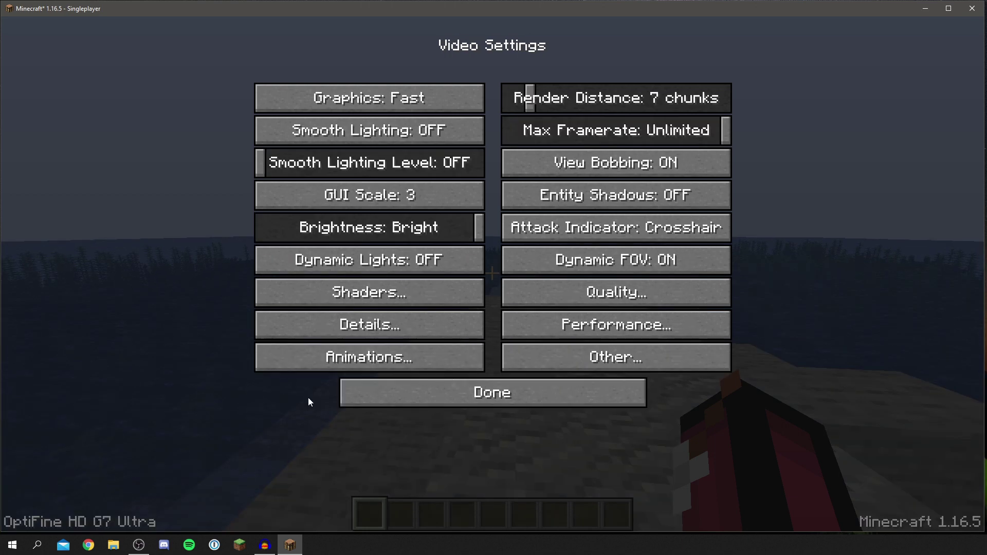
# Turn all animations off in Animation Settings, then re-enable Water Animated and Fire Animated.
pyautogui.click(301, 357)
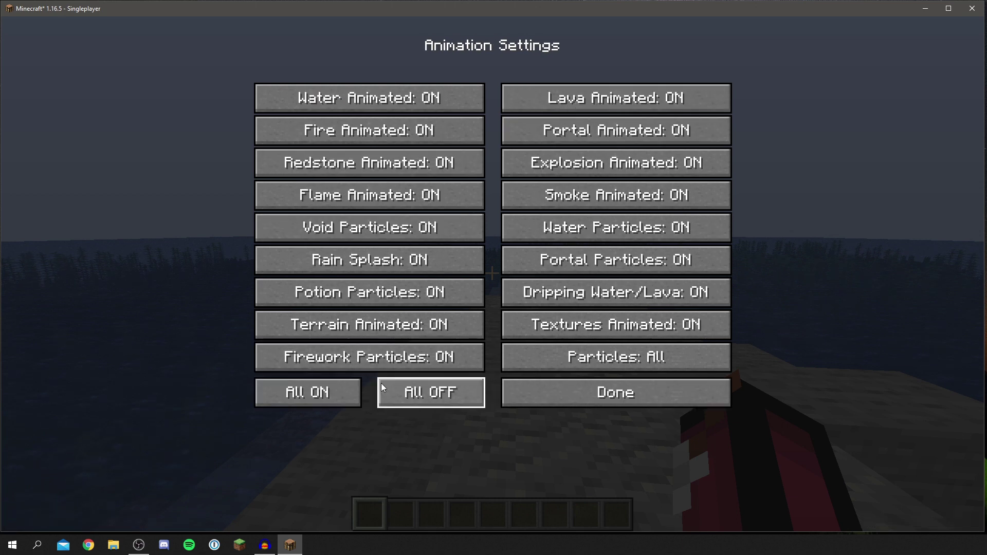
pyautogui.click(406, 399)
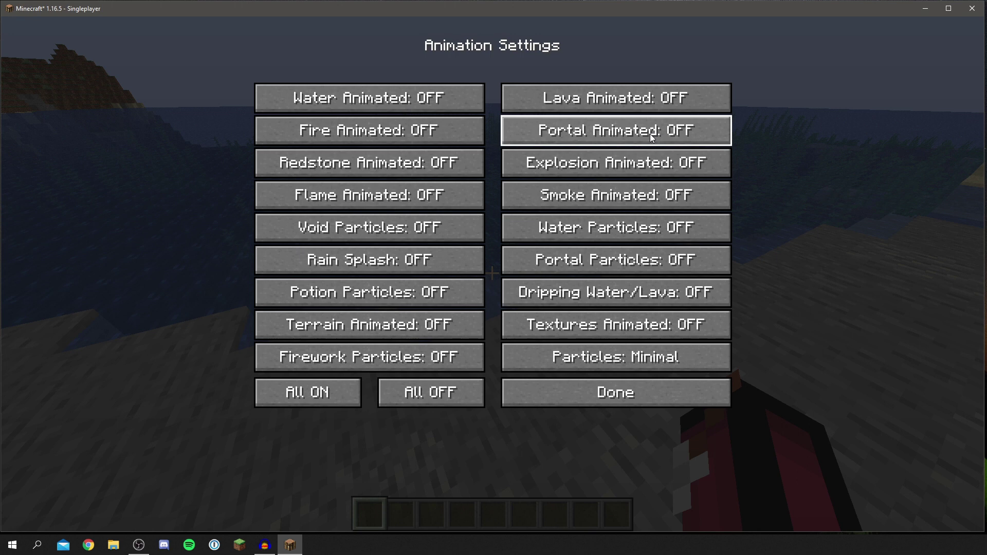
pyautogui.click(406, 92)
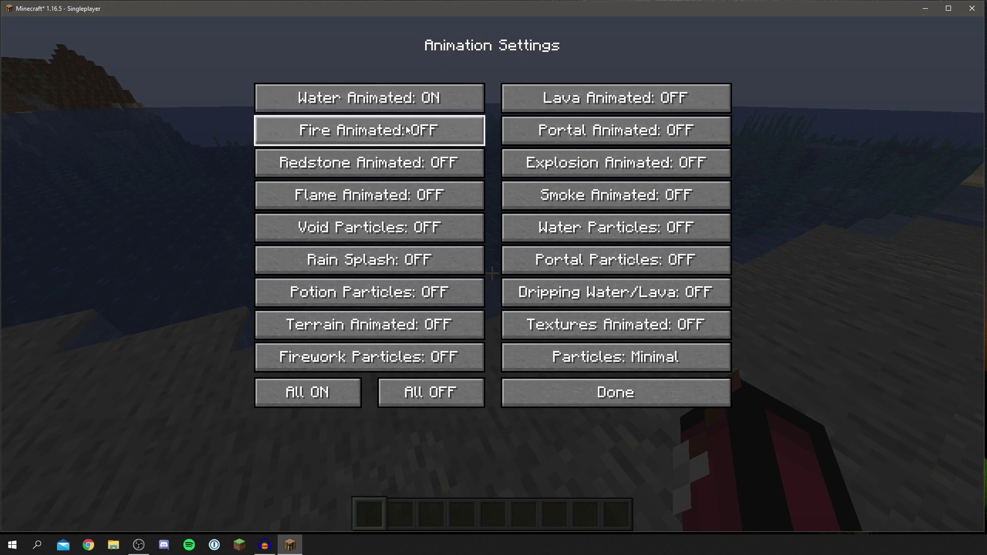
pyautogui.click(406, 130)
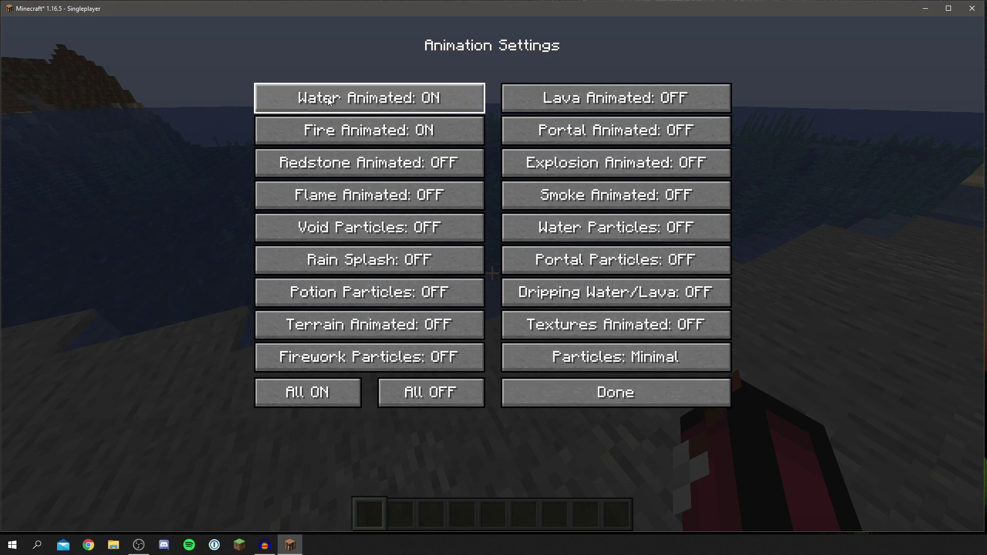
# From the Game Menu, go to Video Settings > Other and confirm Reset Video Settings.
pyautogui.press('Escape')
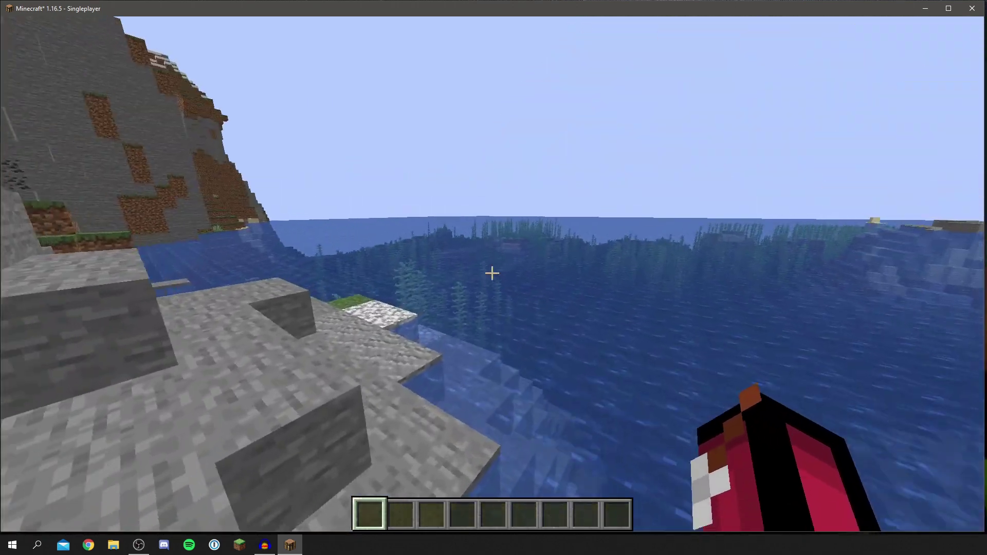
pyautogui.press('Escape')
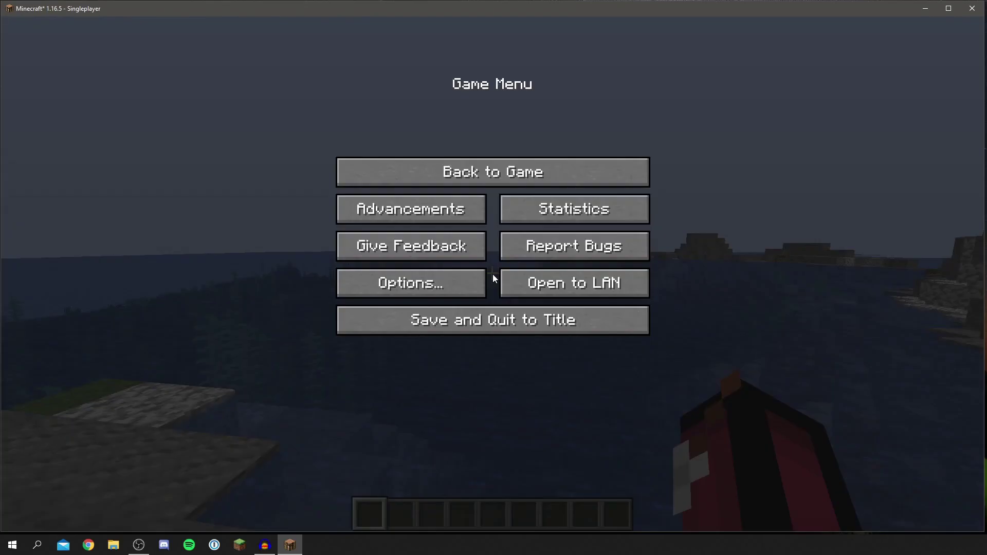
pyautogui.click(443, 280)
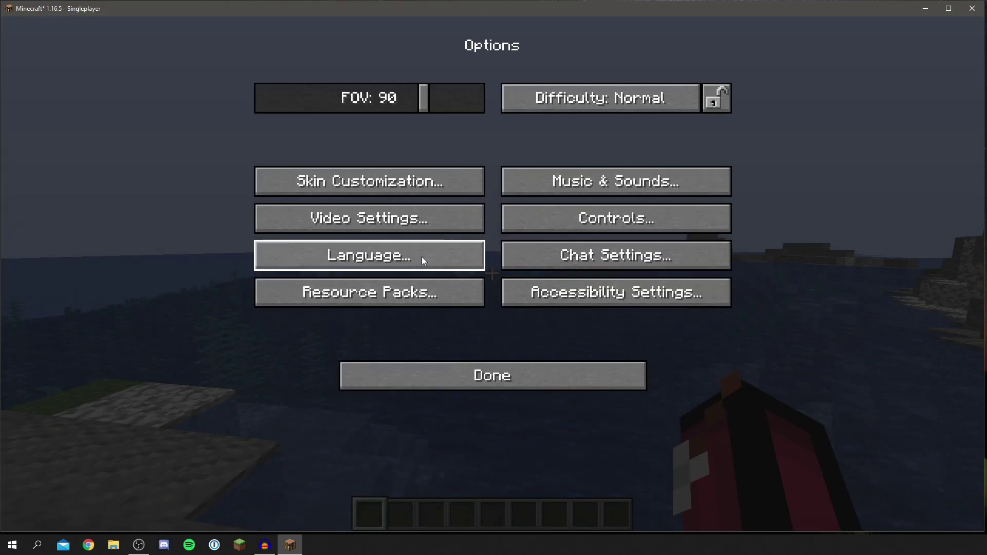
pyautogui.click(387, 226)
pyautogui.click(656, 352)
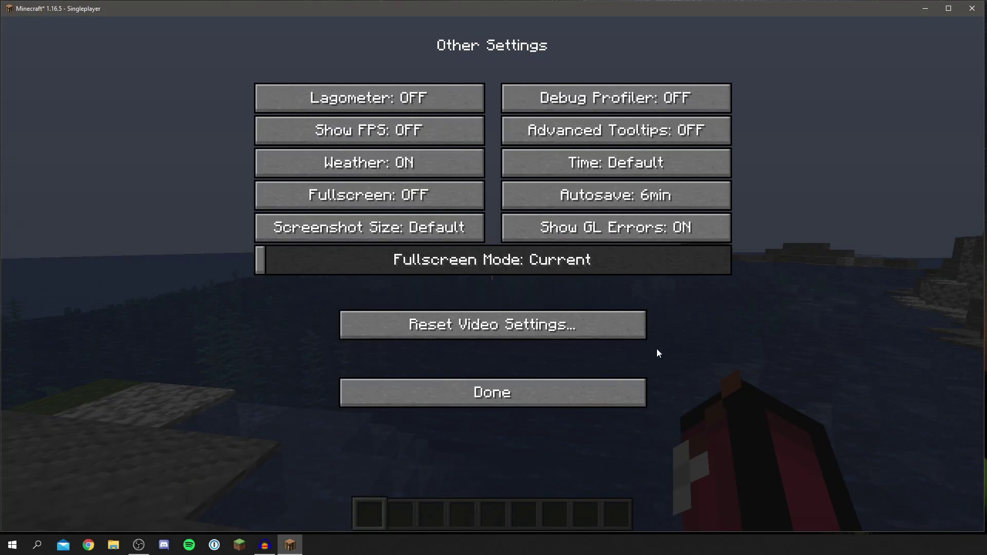
pyautogui.click(463, 322)
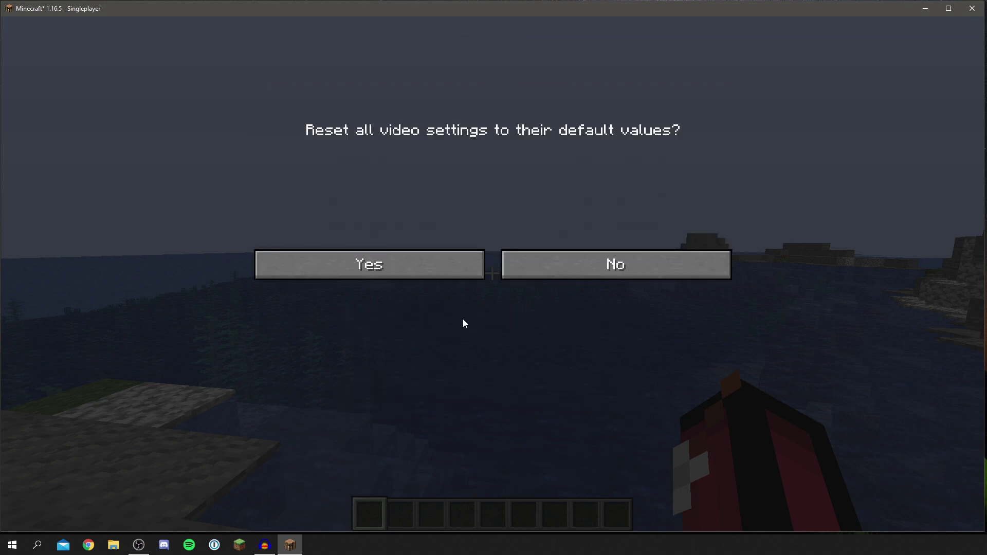
pyautogui.click(444, 269)
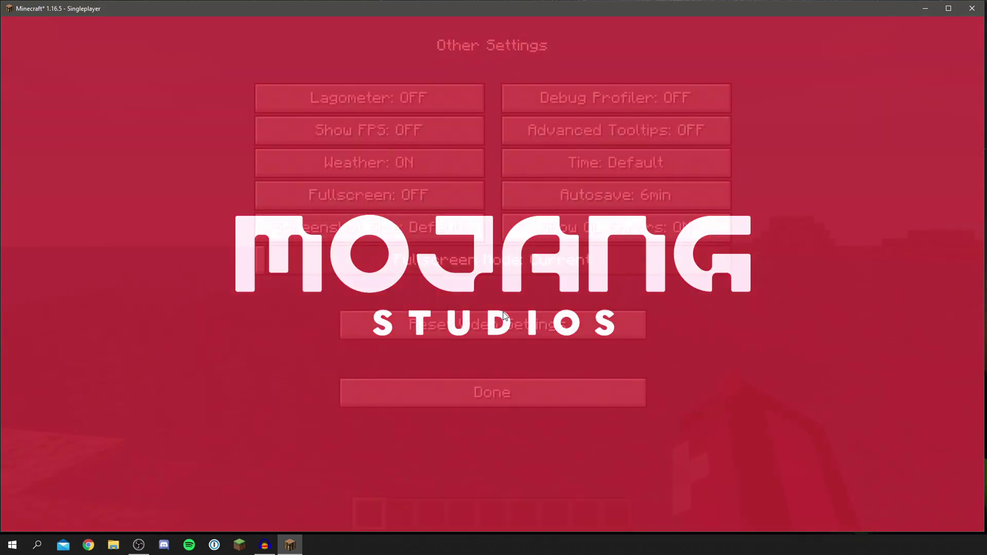
# Close Other Settings after the reload and resume the singleplayer world.
pyautogui.press('Escape')
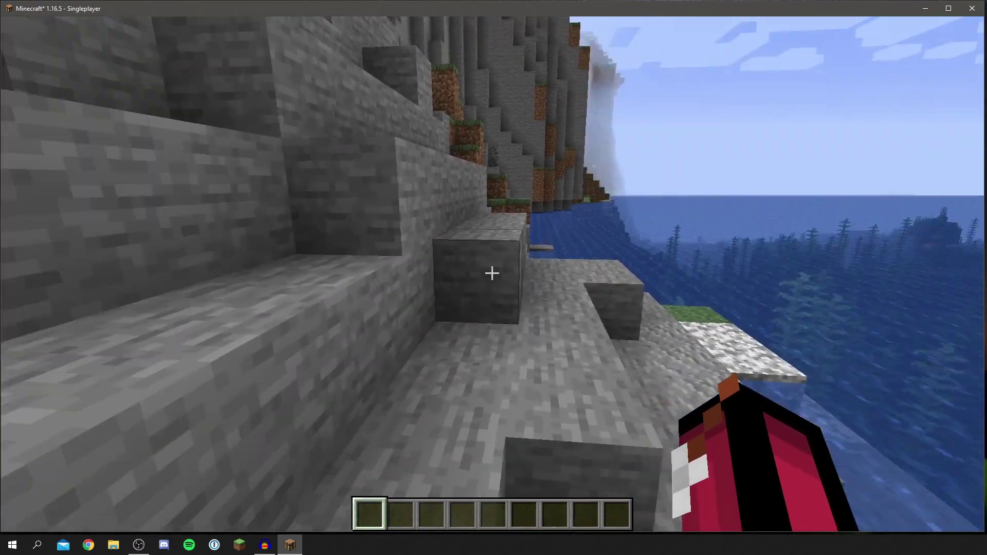